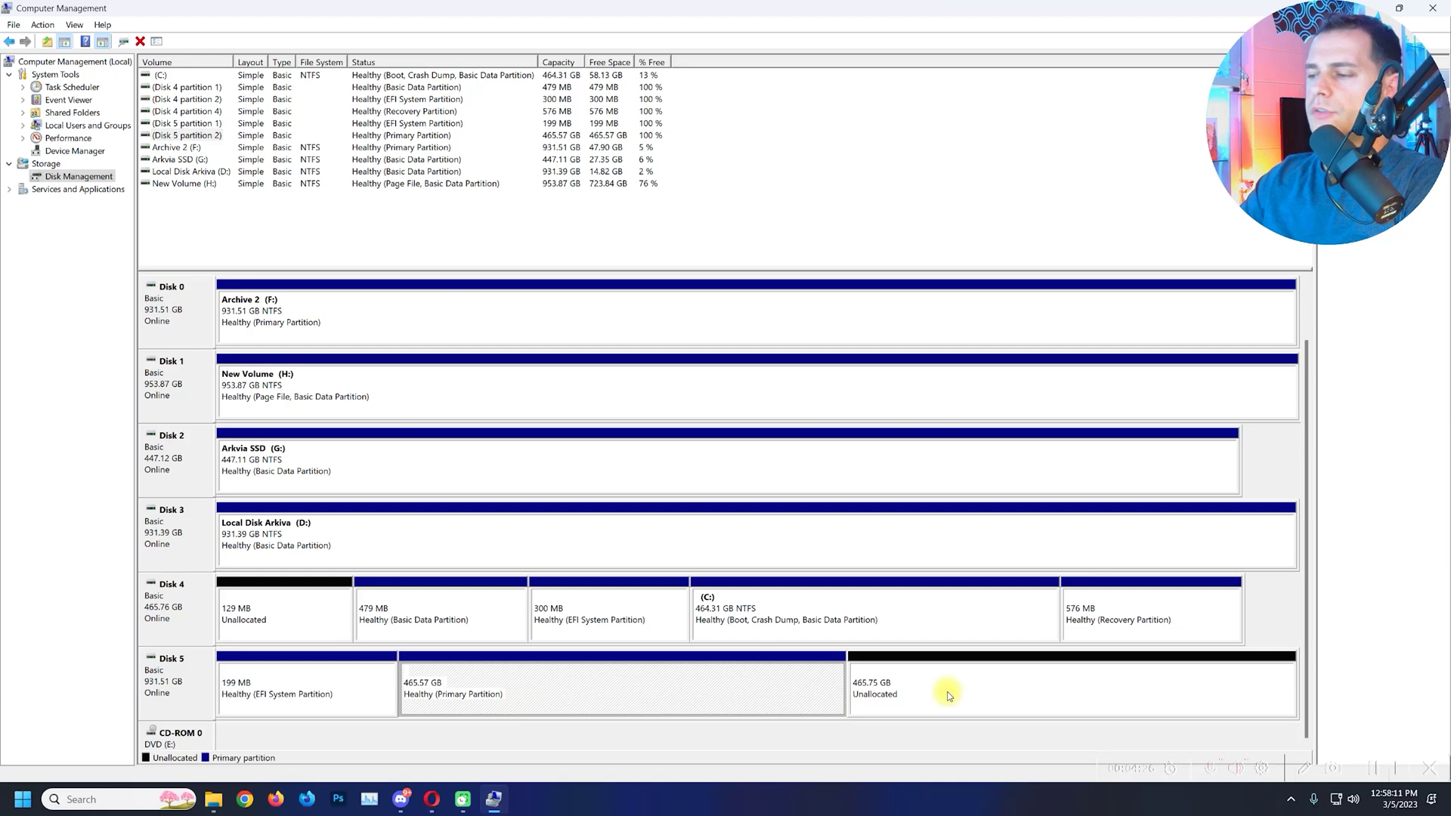
right_click(176, 684)
left_click(233, 654)
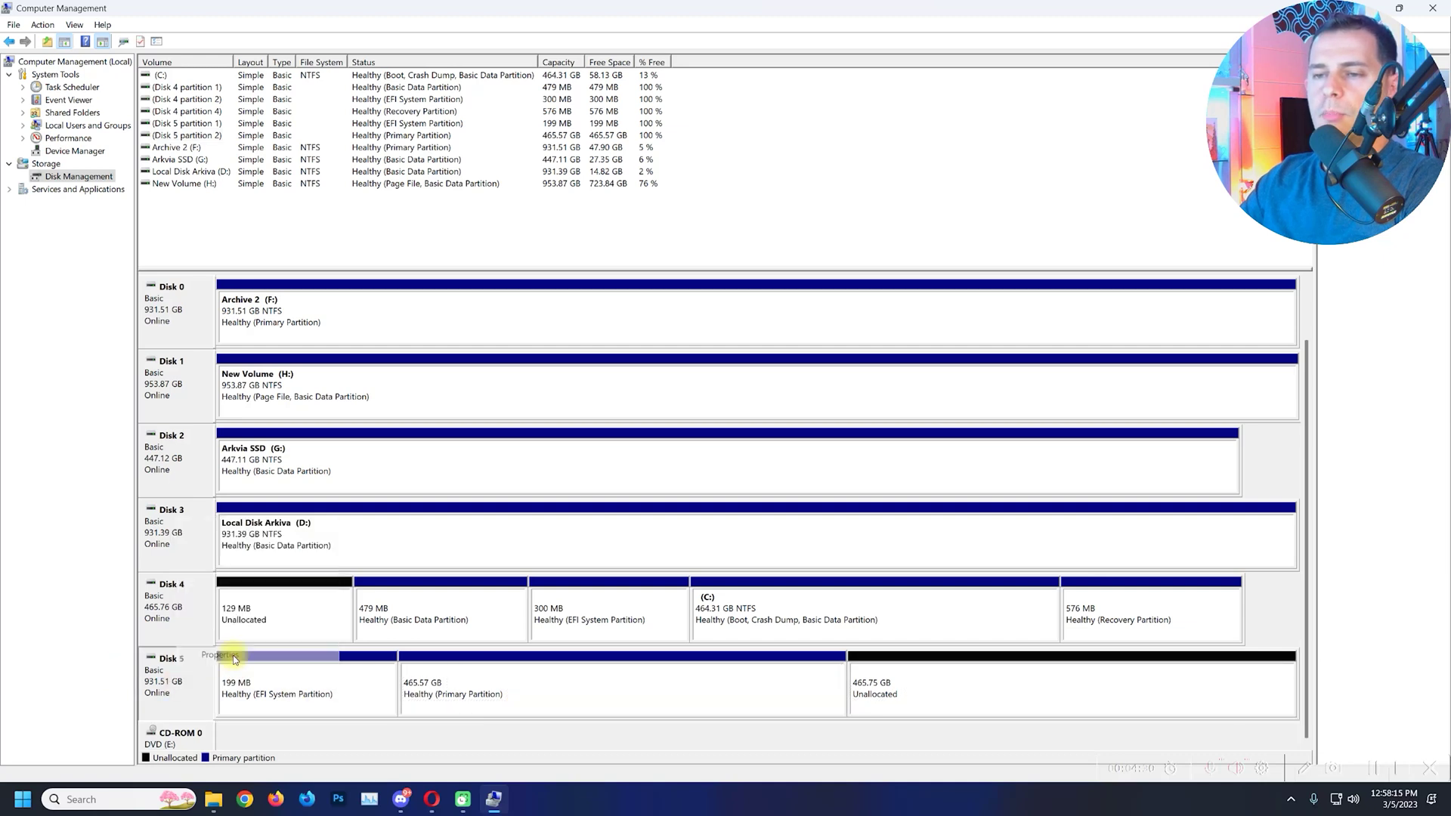
left_click(119, 91)
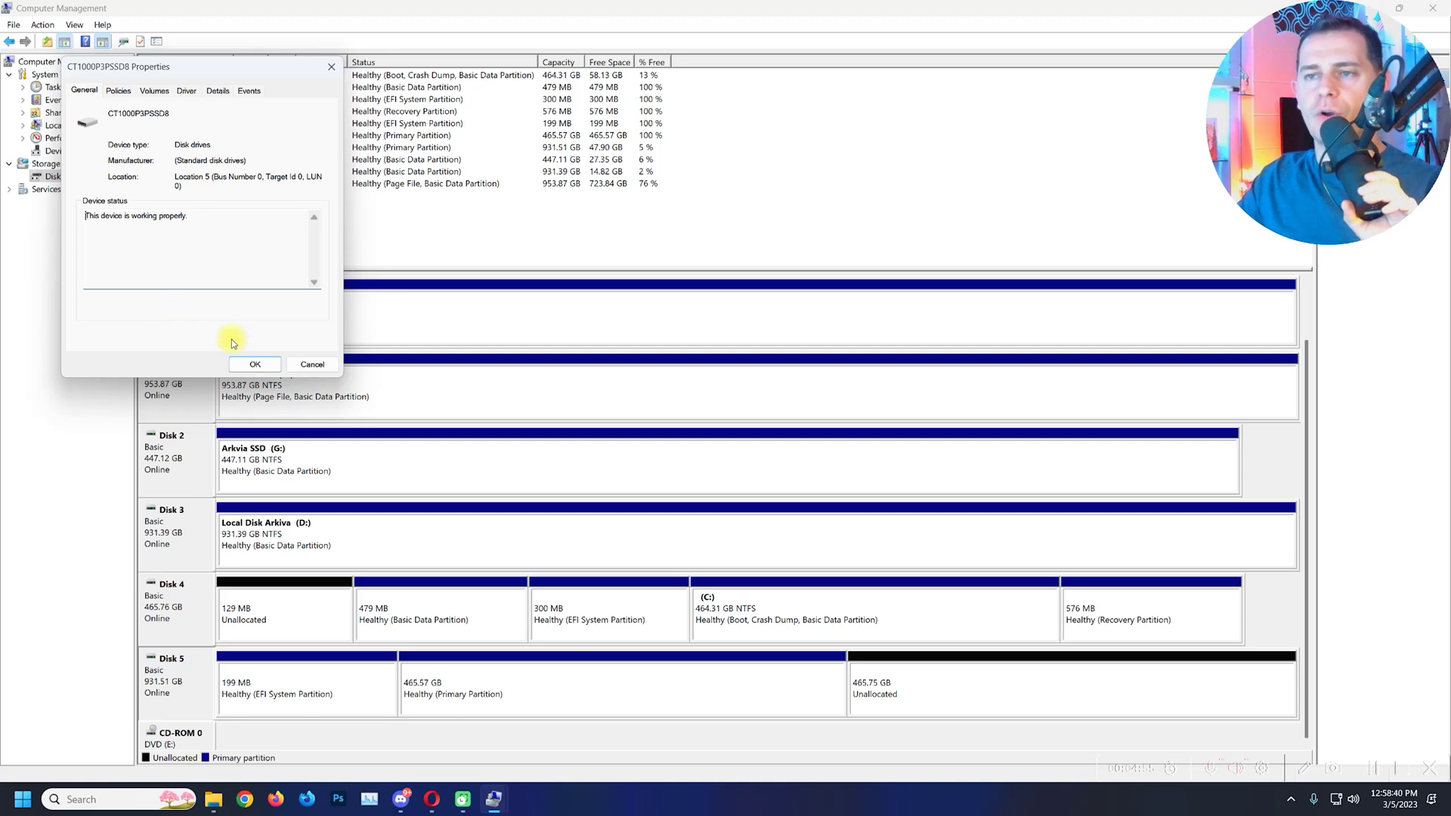
left_click(312, 364)
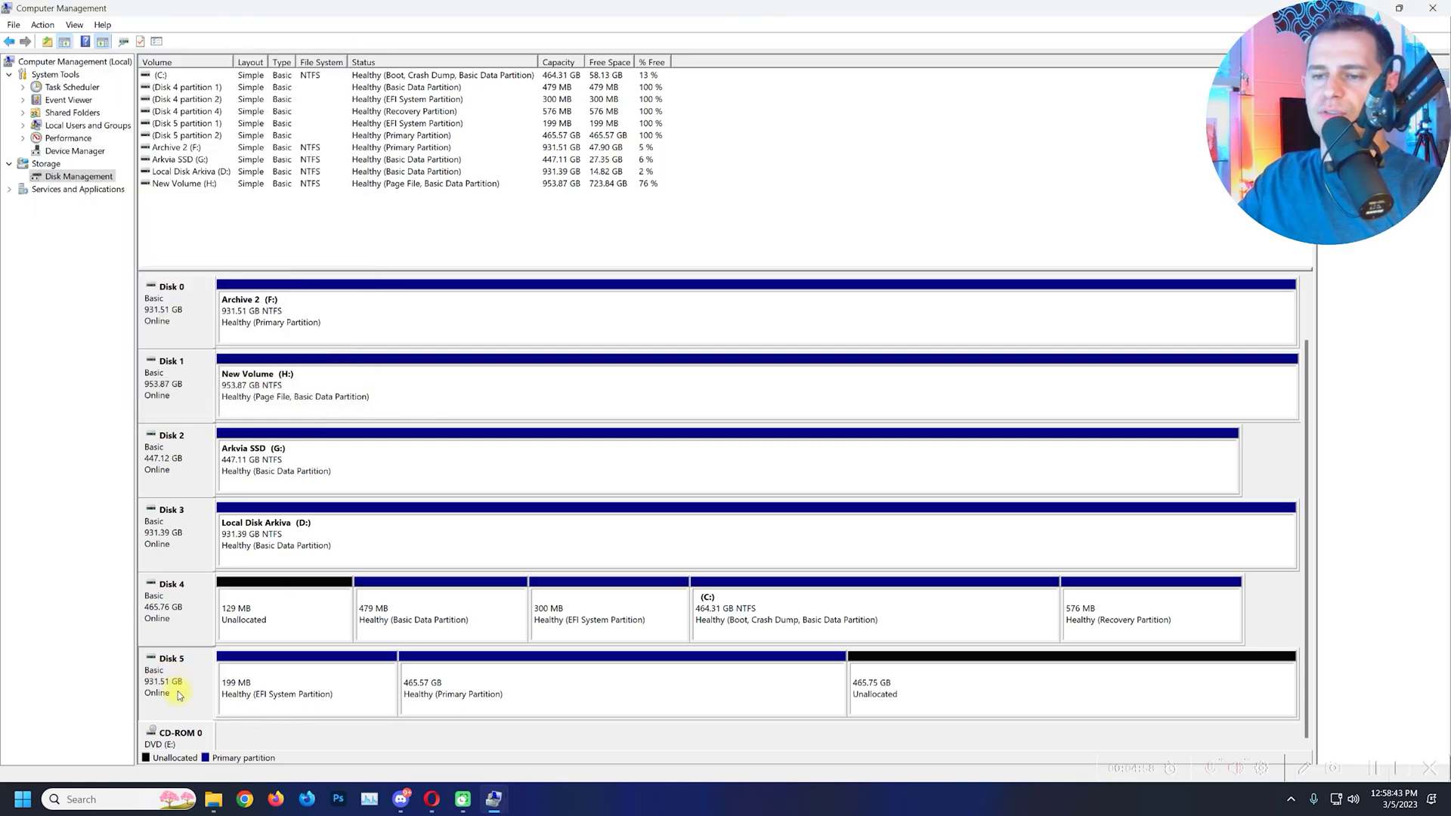
left_click(469, 691)
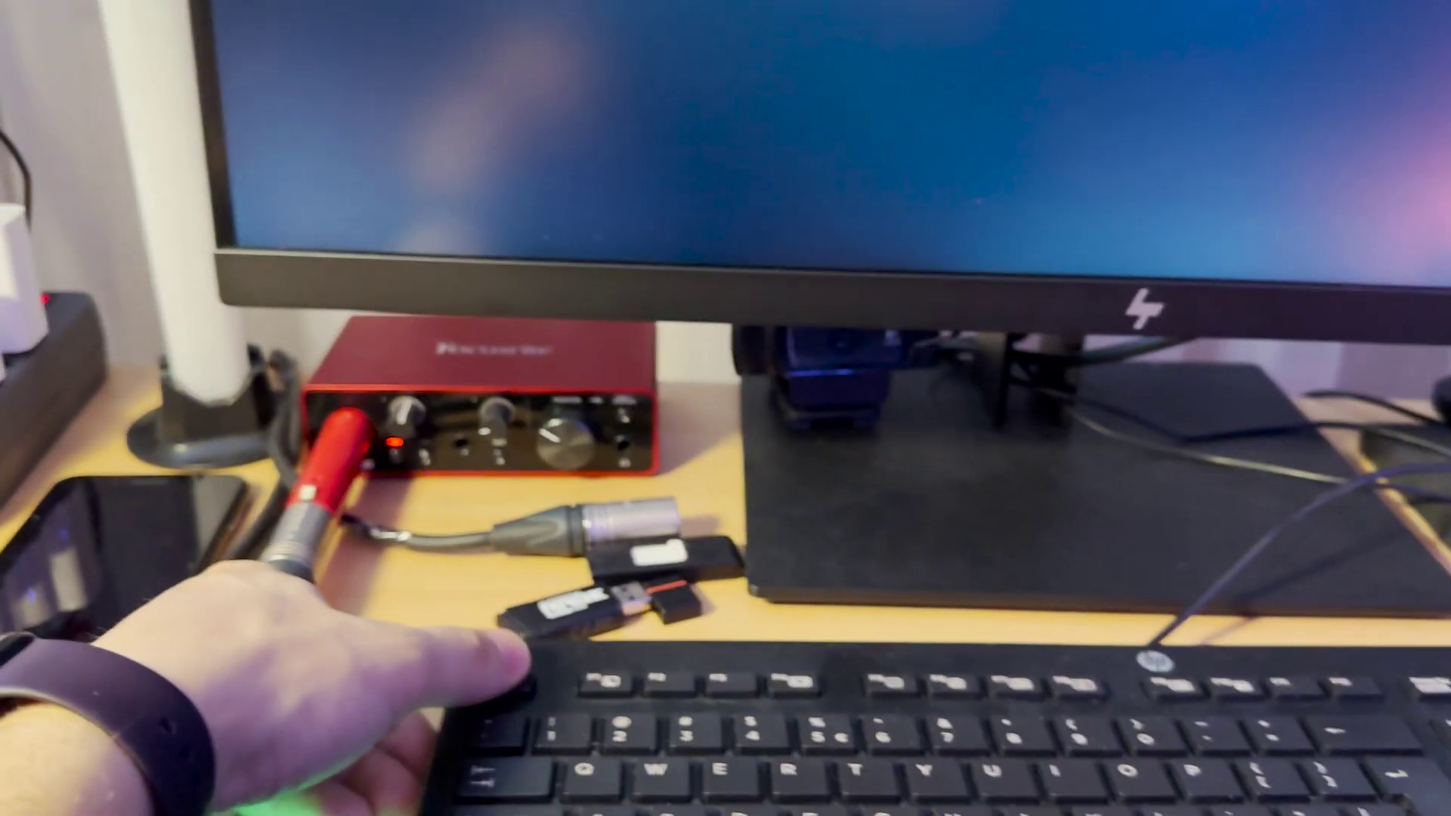
Enter HP BIOS Setup from the Esc boot menu and open Advanced > Slot Settings.
key("Escape")
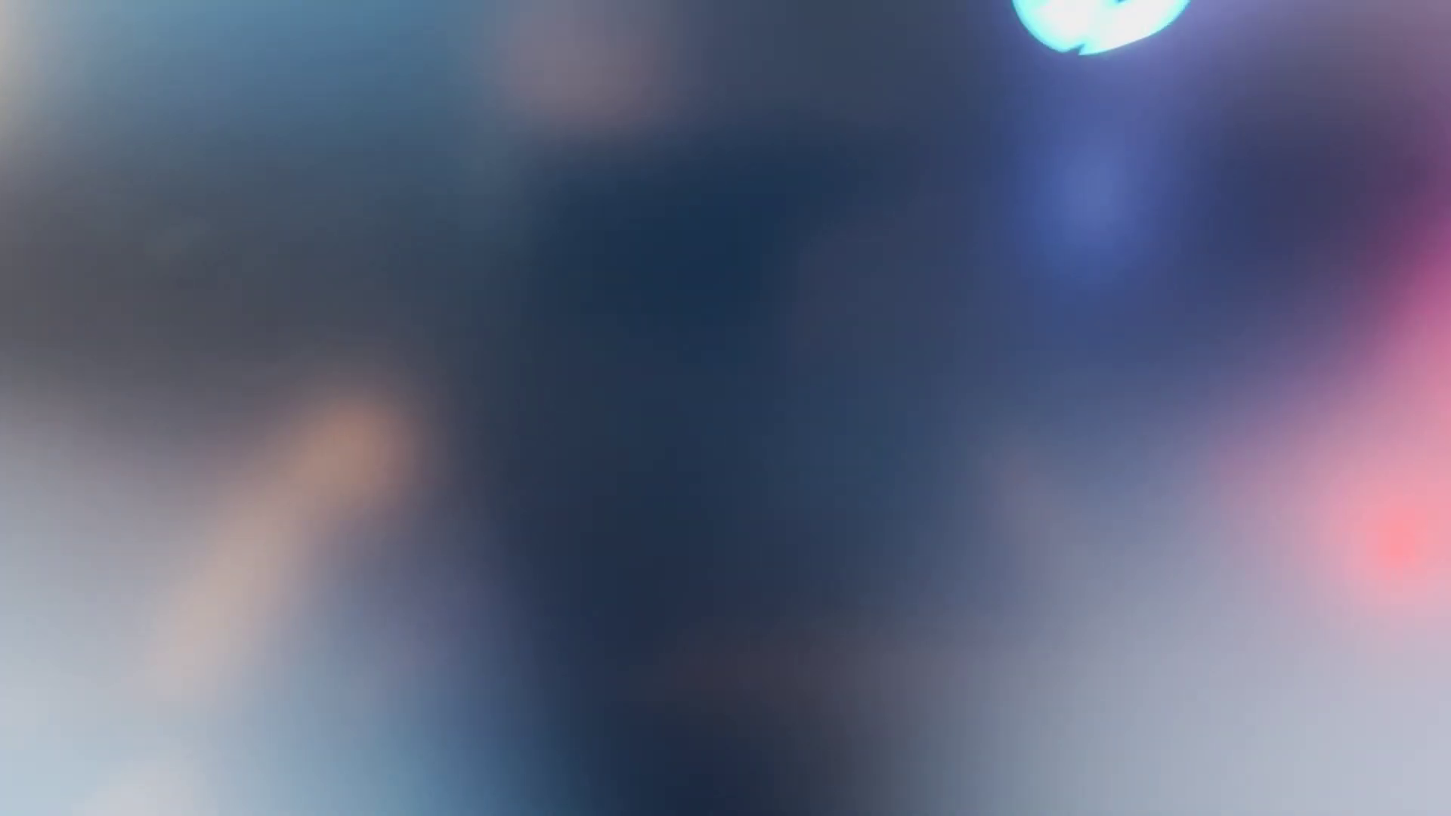
key("Down")
key("Down")
key("Down")
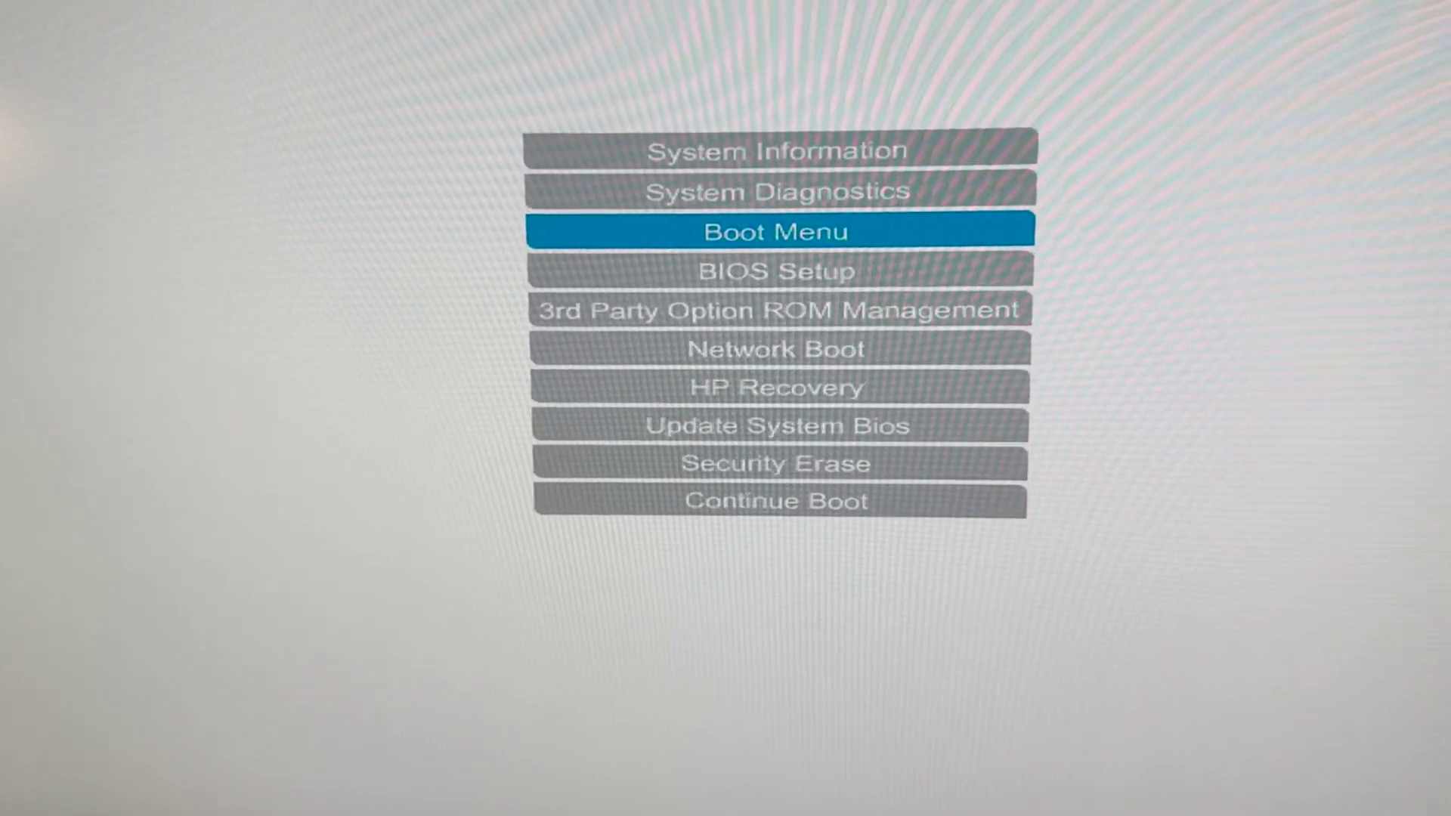
key("Return")
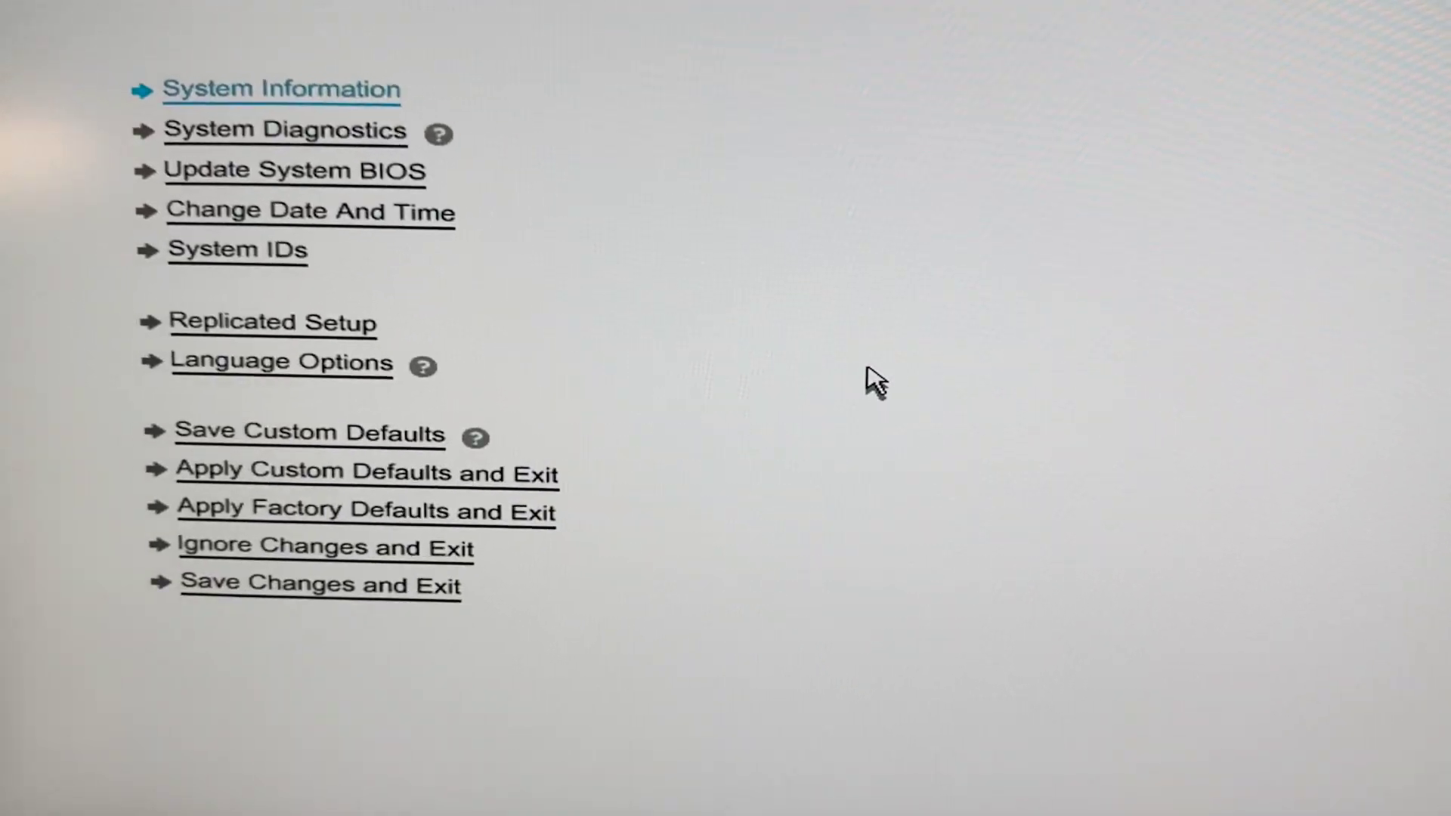
key("Right")
key("Down")
key("Down")
key("Down")
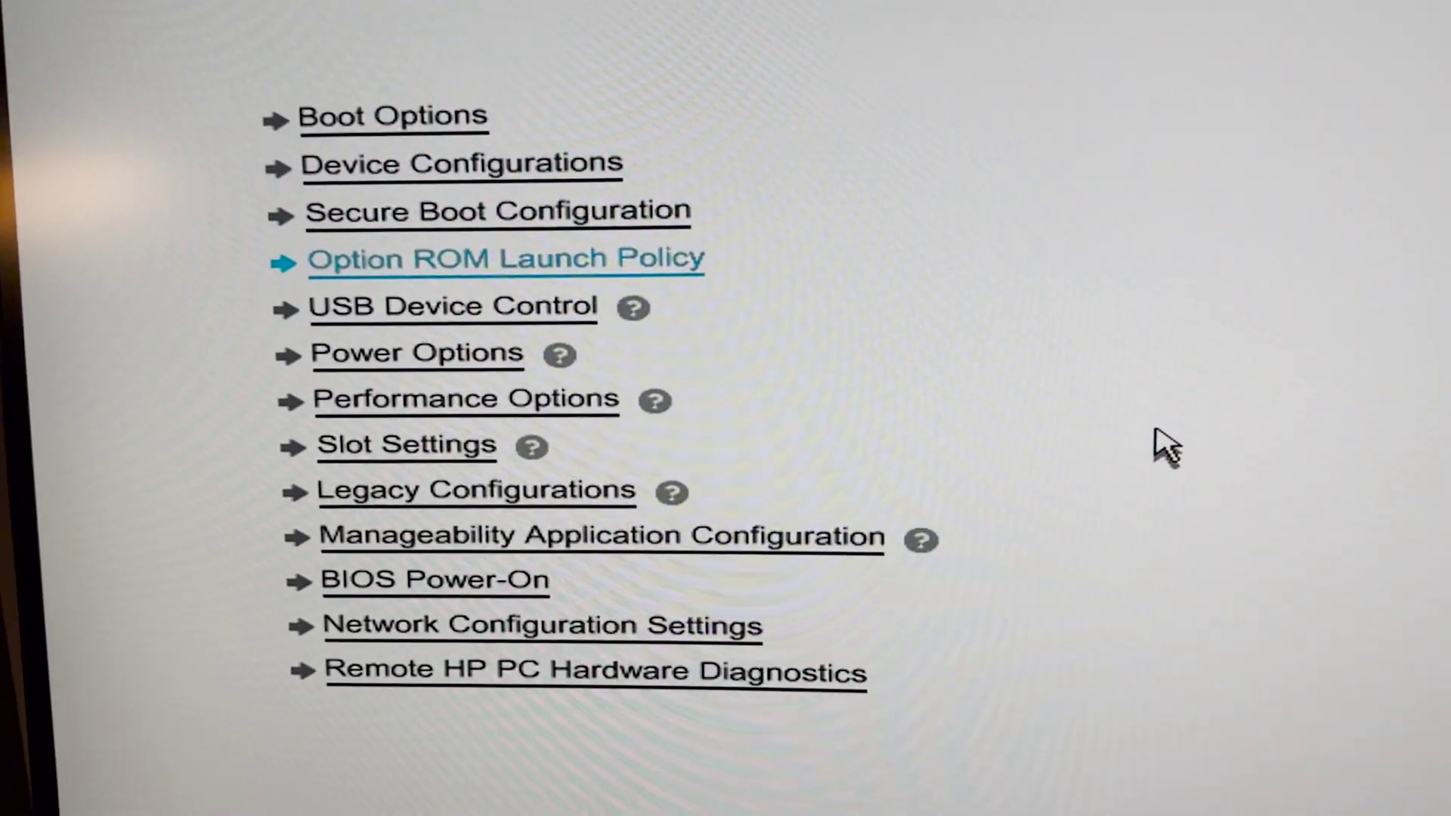
left_click(394, 472)
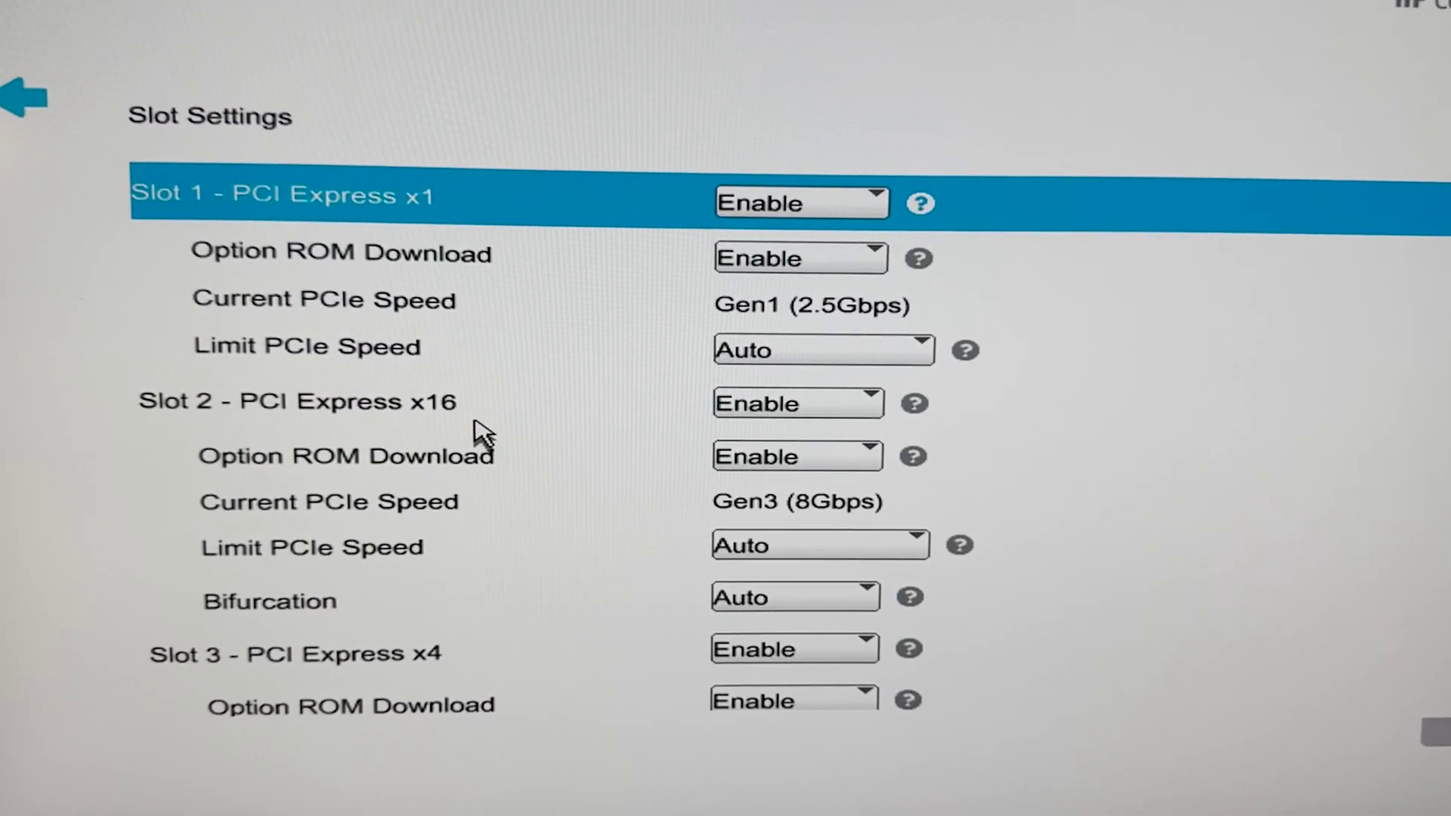
Toggle Slot 5 PCI Express x16 to Disable and back to Enable.
scroll(302, 567, "down", 9)
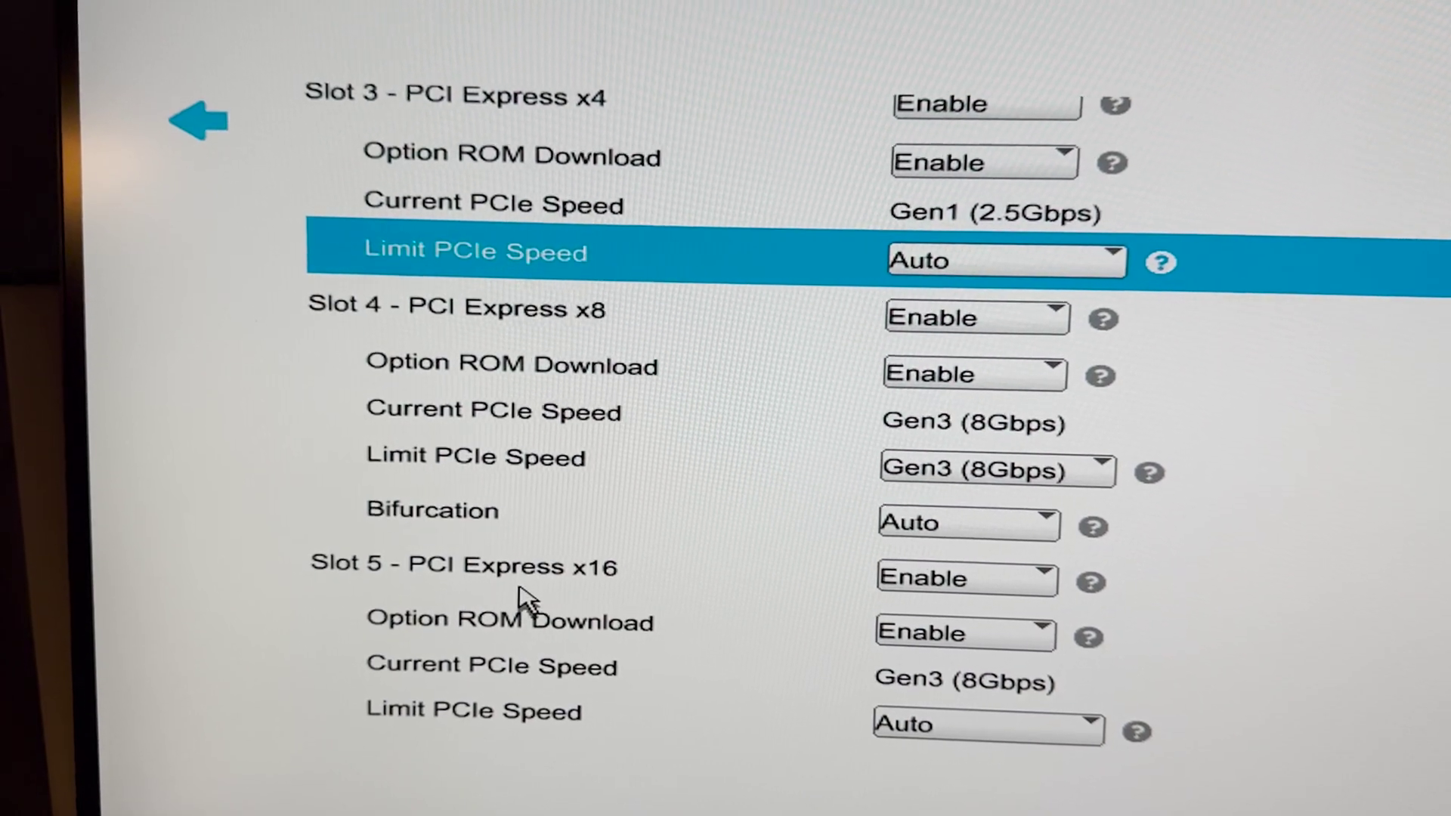
left_click(914, 591)
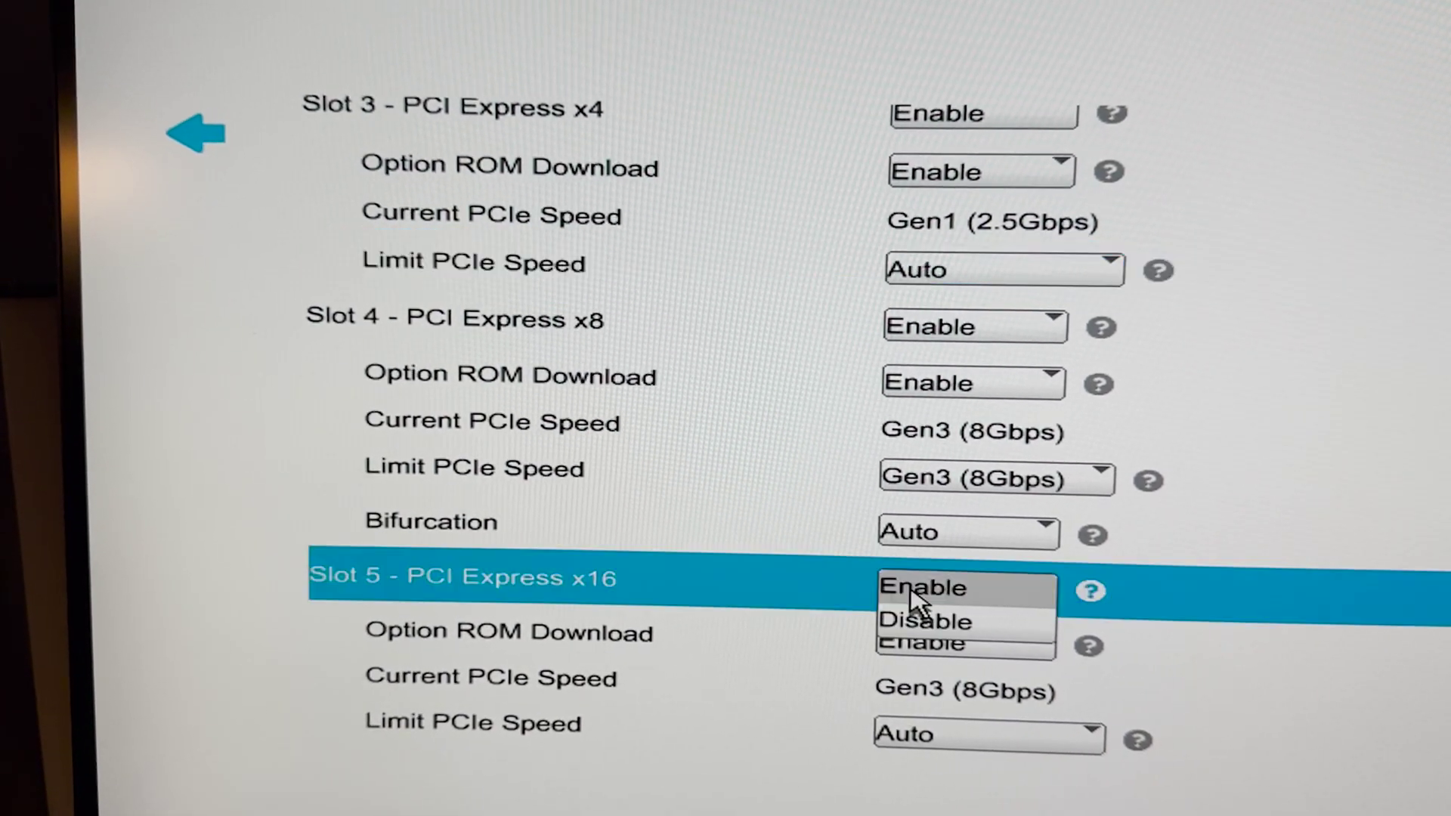
left_click(935, 629)
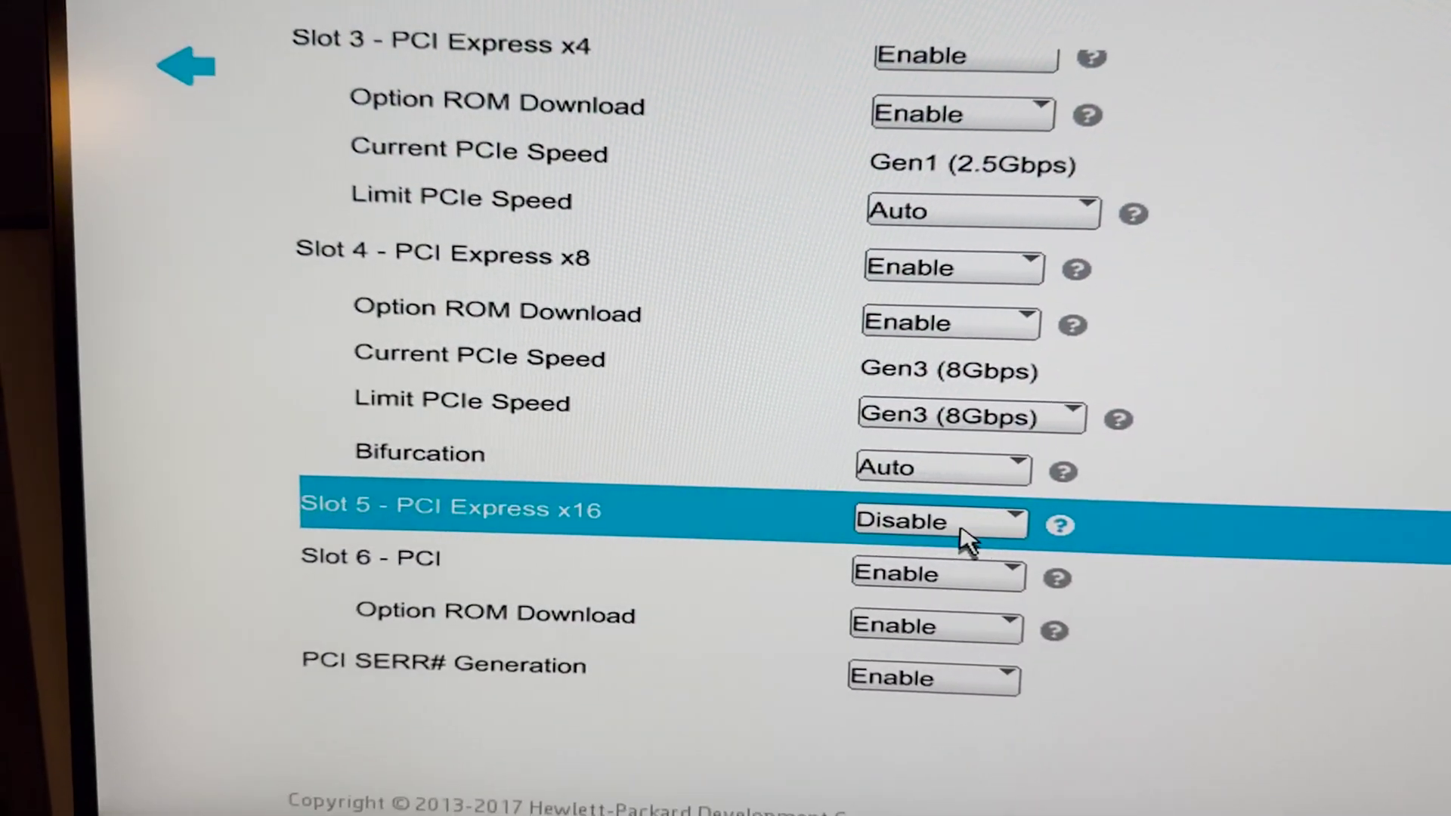
left_click(975, 538)
left_click(943, 533)
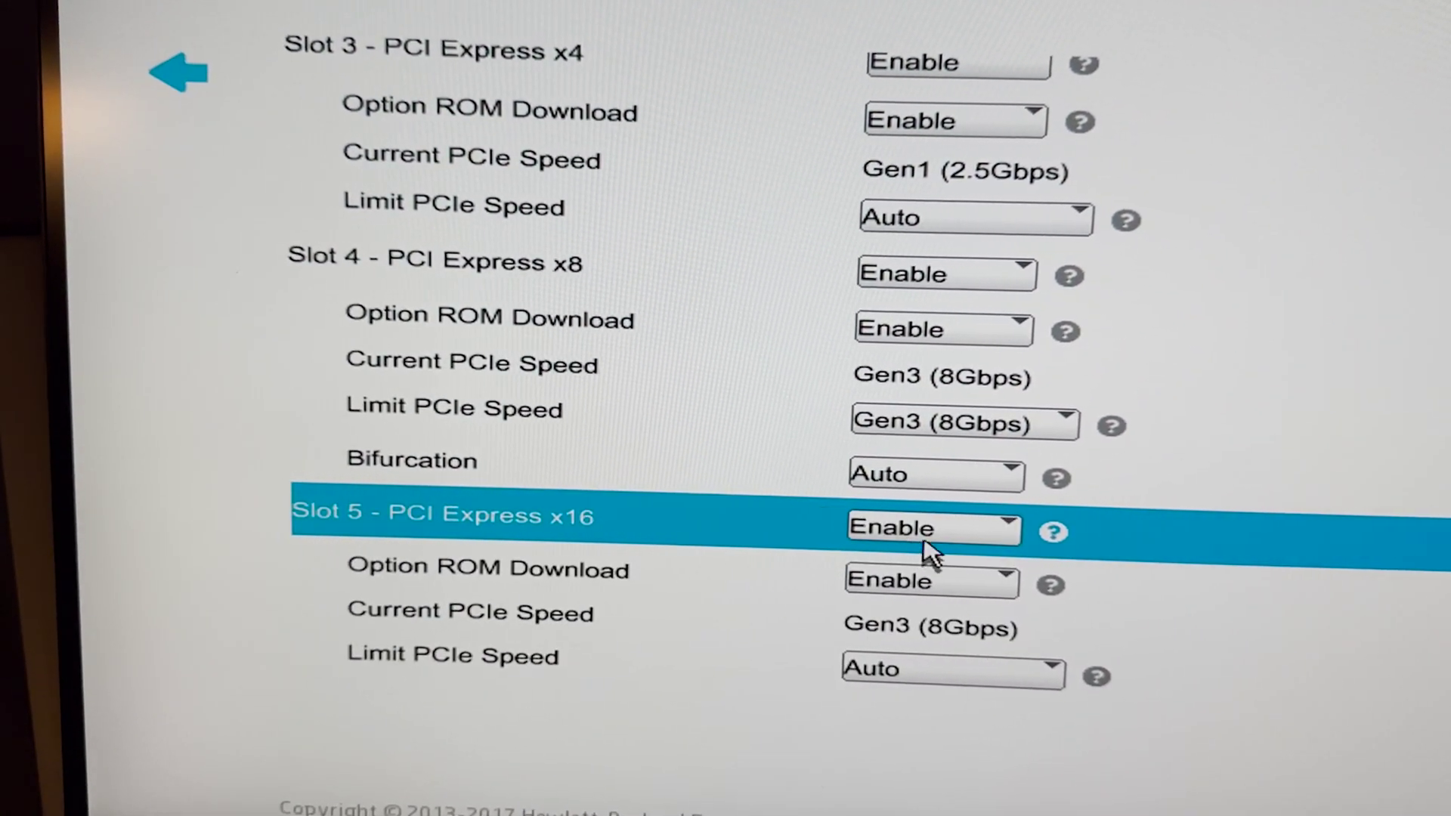
Return to Main, then save changes and exit the BIOS, confirming Yes.
scroll(925, 548, "down", 3)
left_click(151, 95)
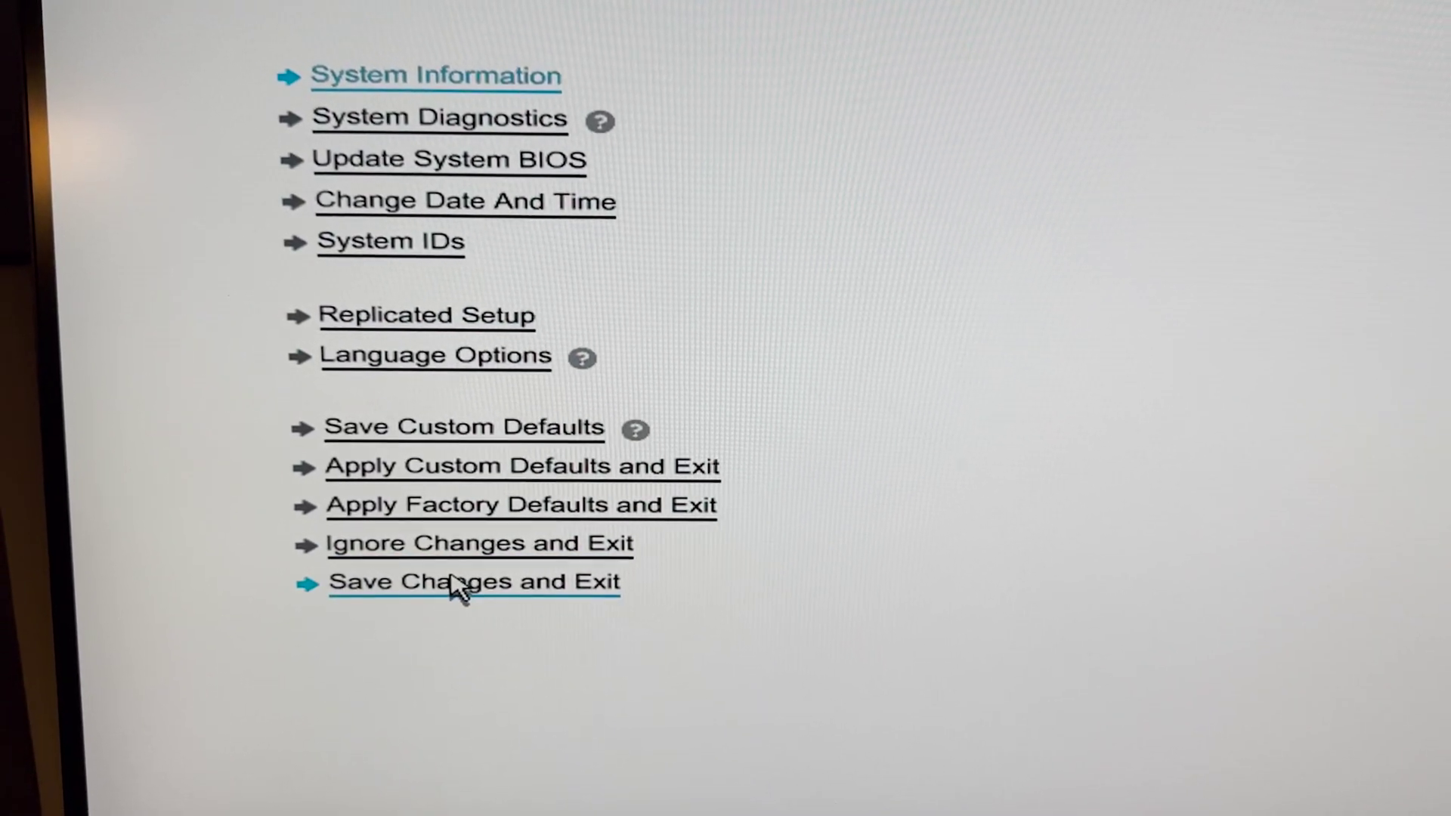
left_click(456, 584)
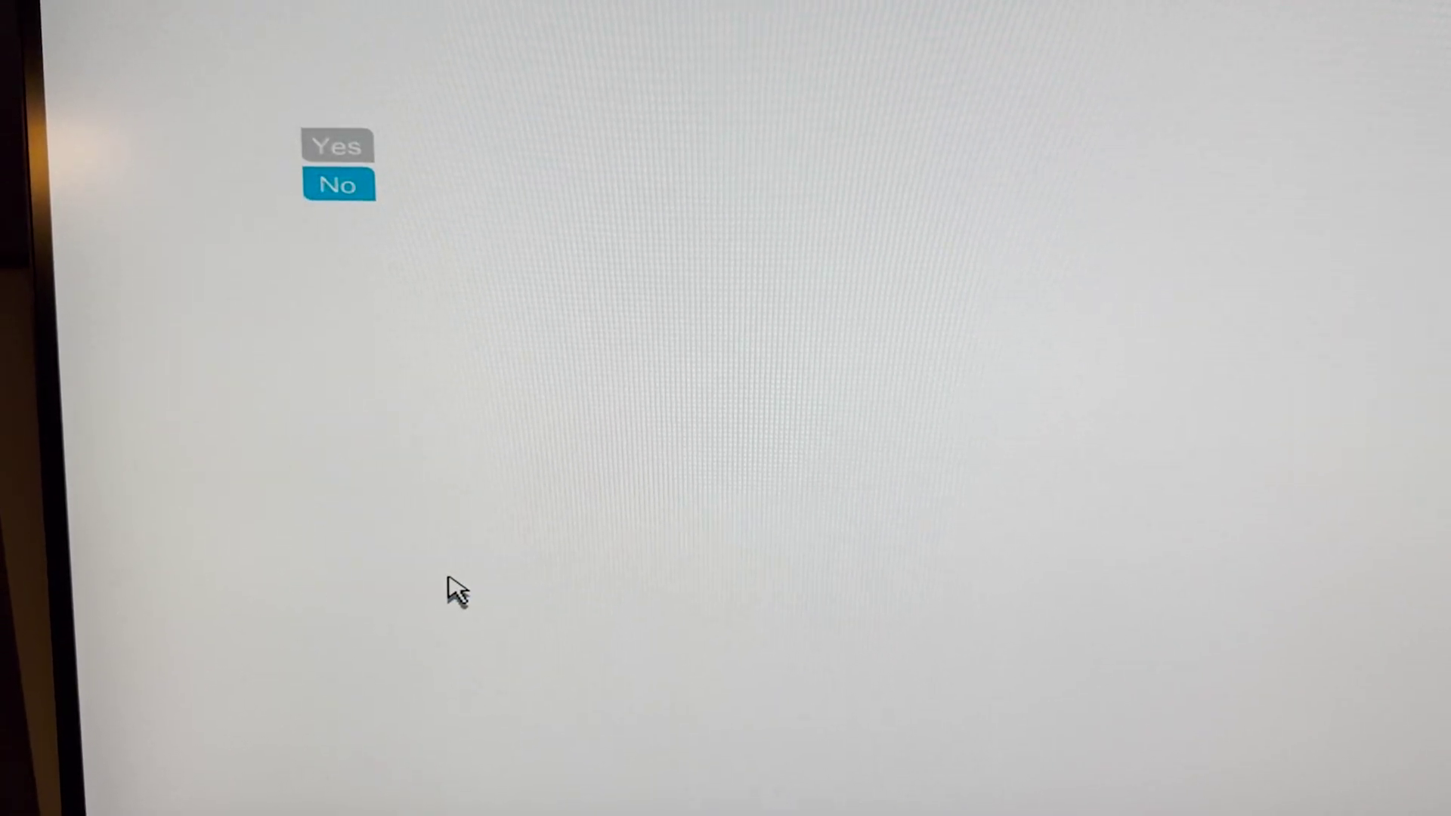
left_click(336, 151)
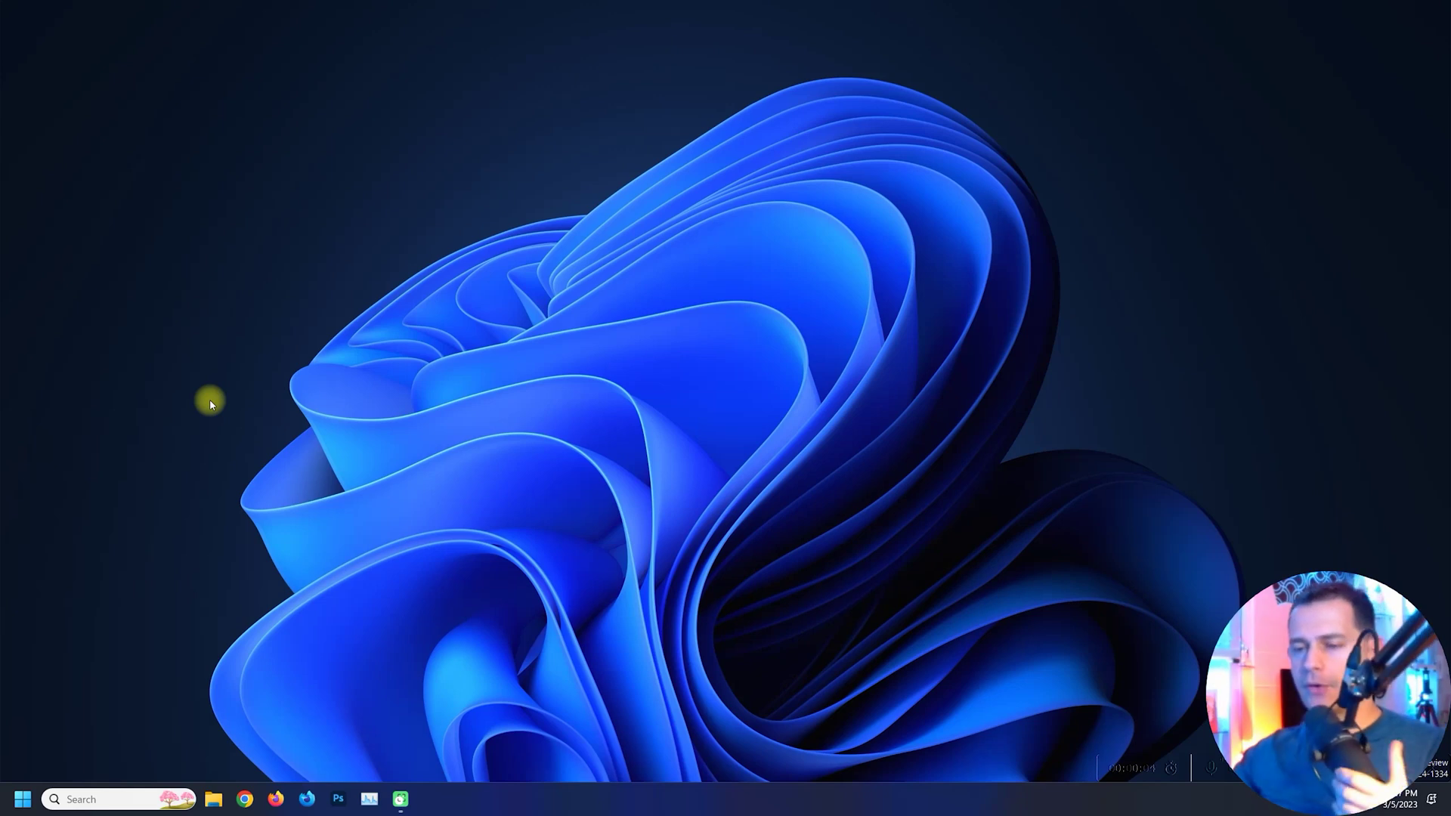
Dismiss the Start menu, then open File Explorer with Win+E and centre its window.
left_click(23, 799)
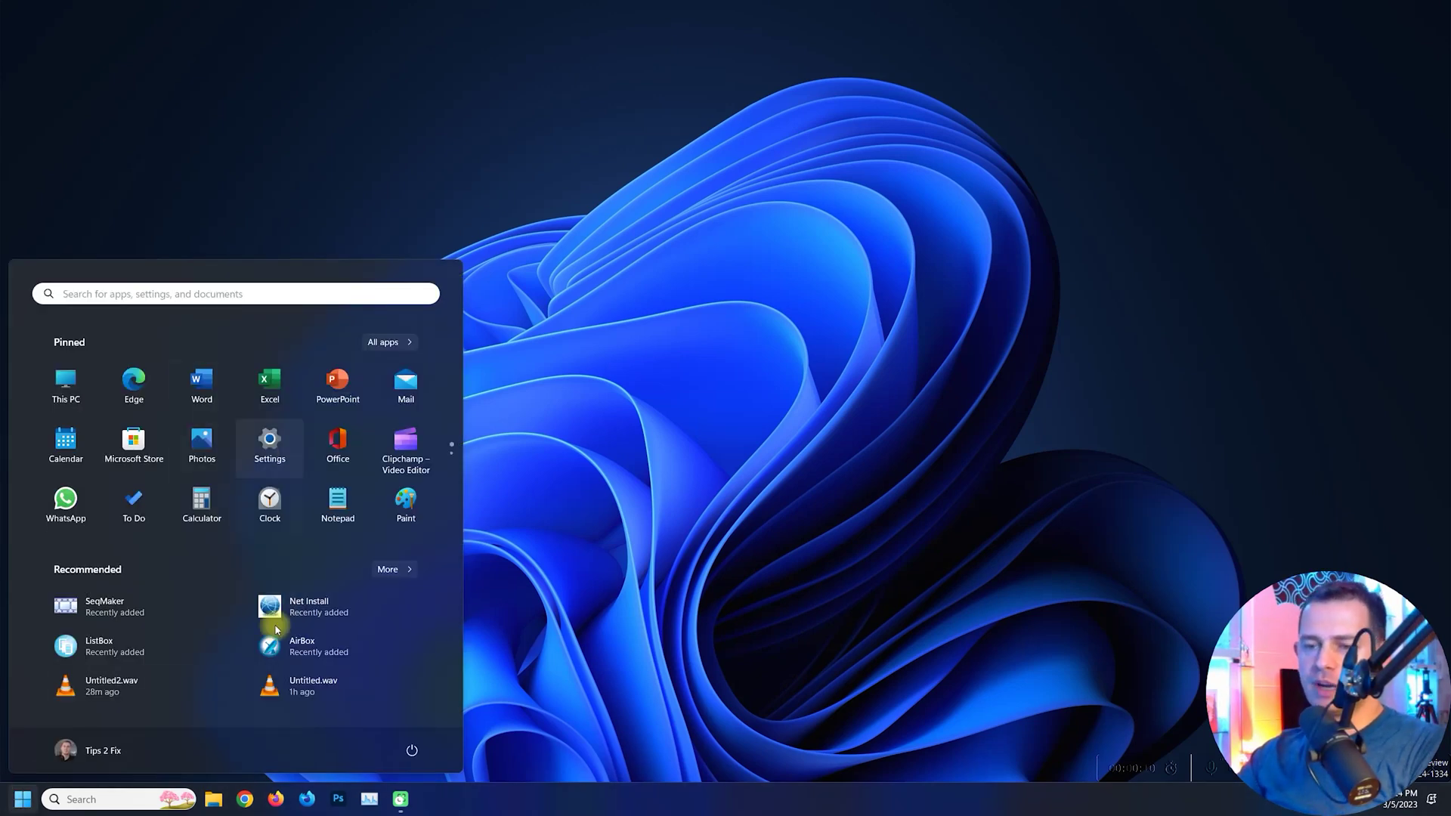
left_click(489, 211)
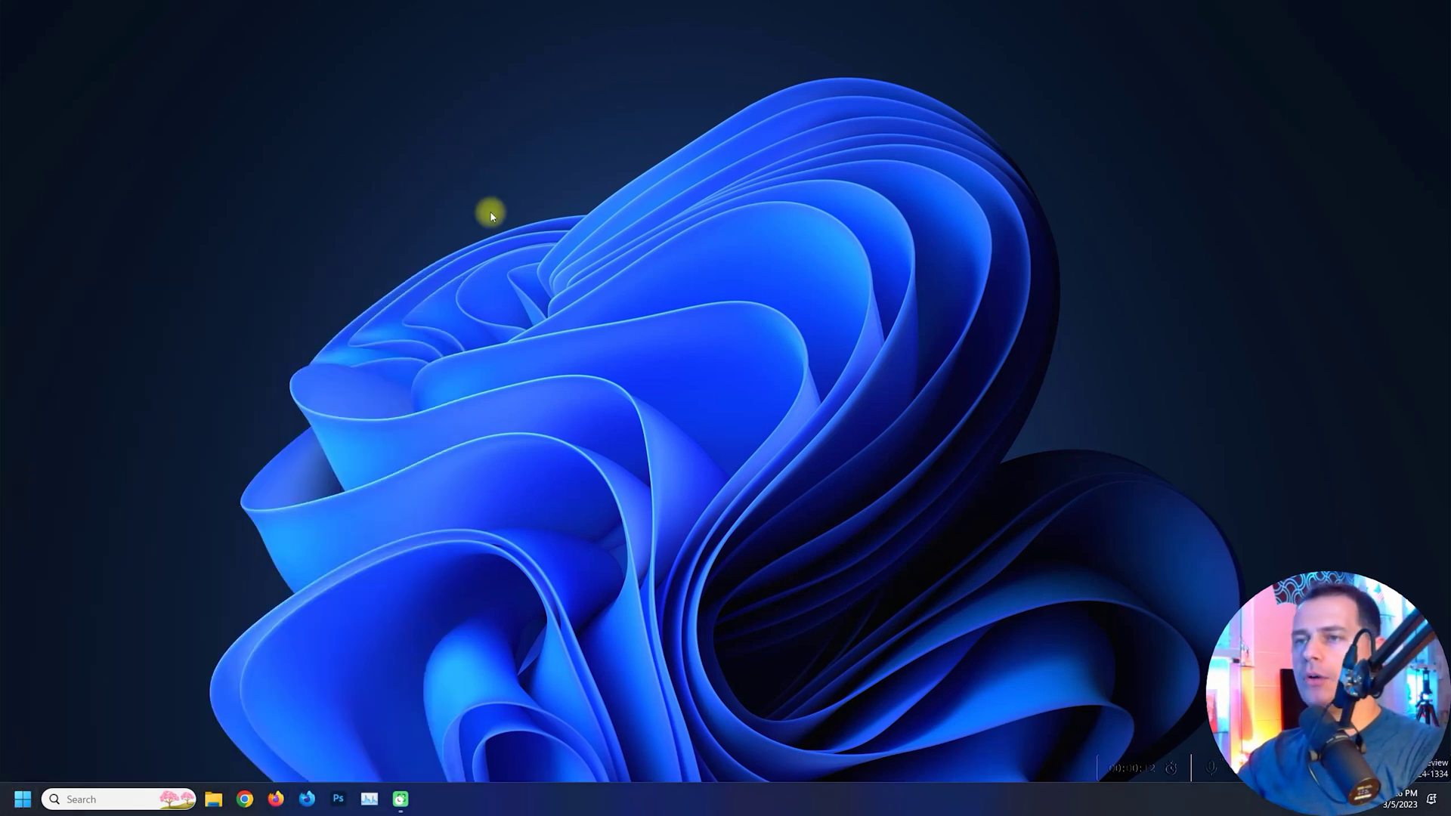
key("super+e")
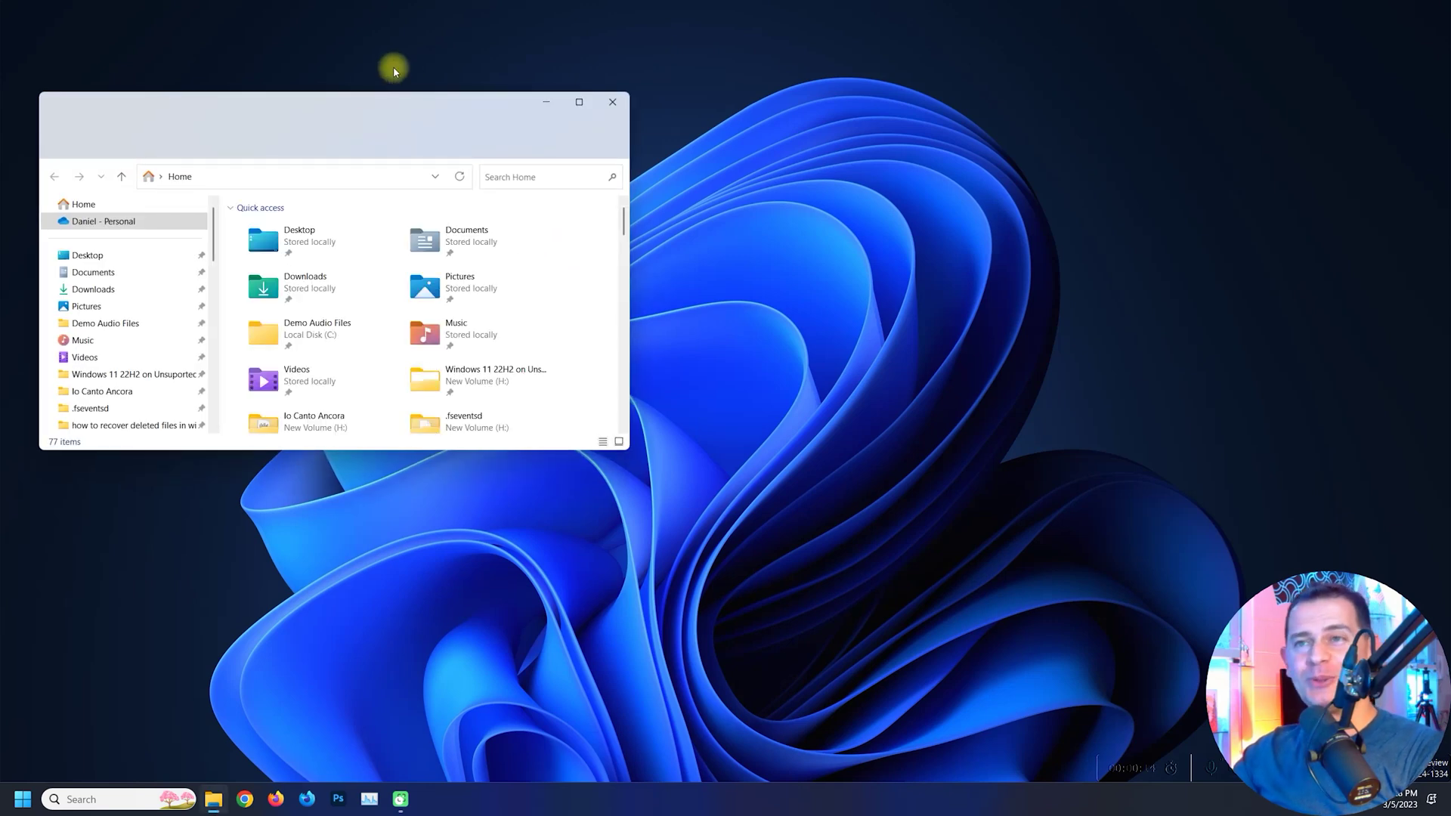
left_click_drag(299, 113, 668, 174)
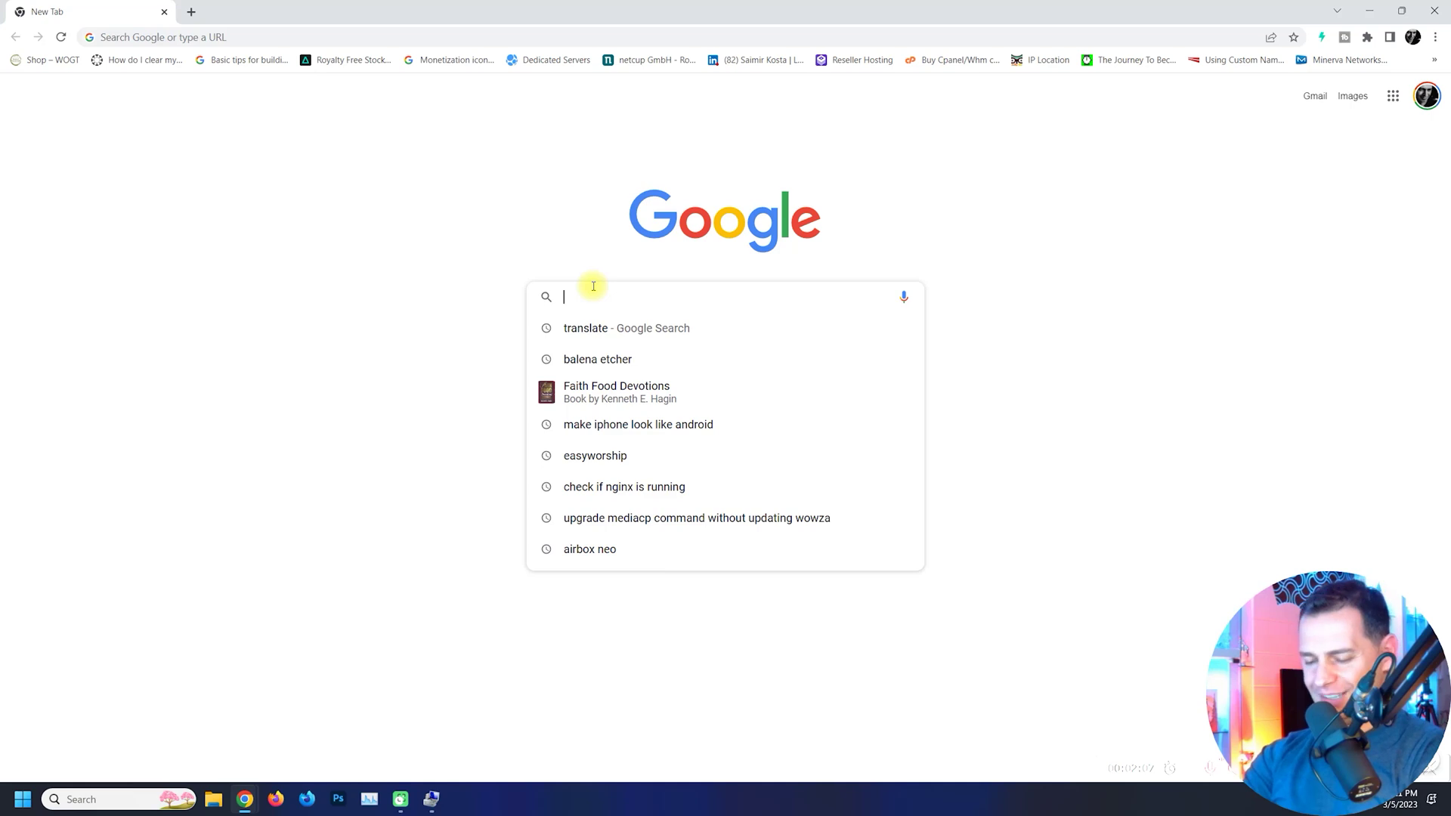
Search Google for balena etcher and download the Windows installer balenaEtcher-Setup-1.18.4.exe.
type("balen")
key("Return")
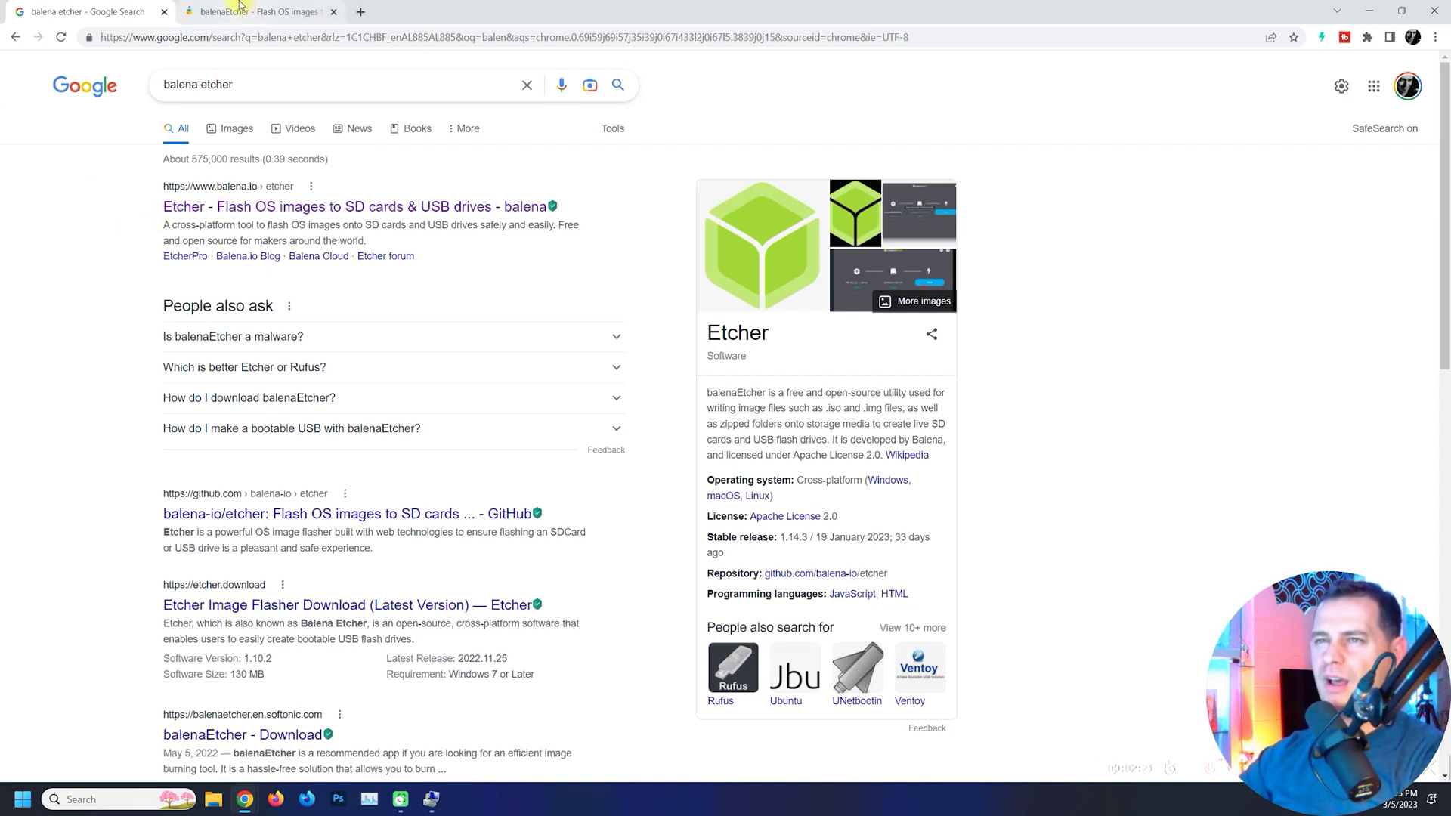
left_click(237, 10)
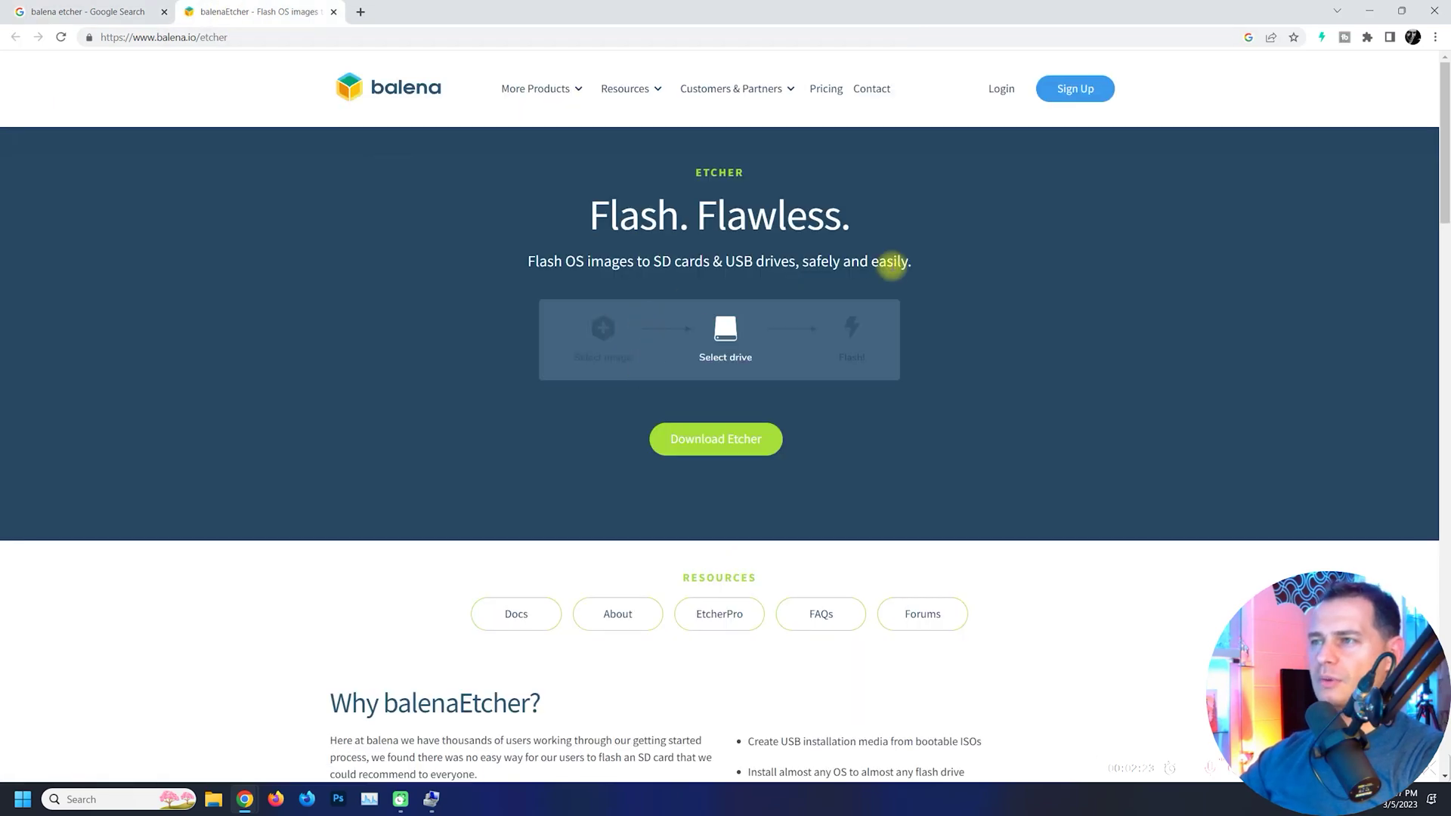
left_click(706, 445)
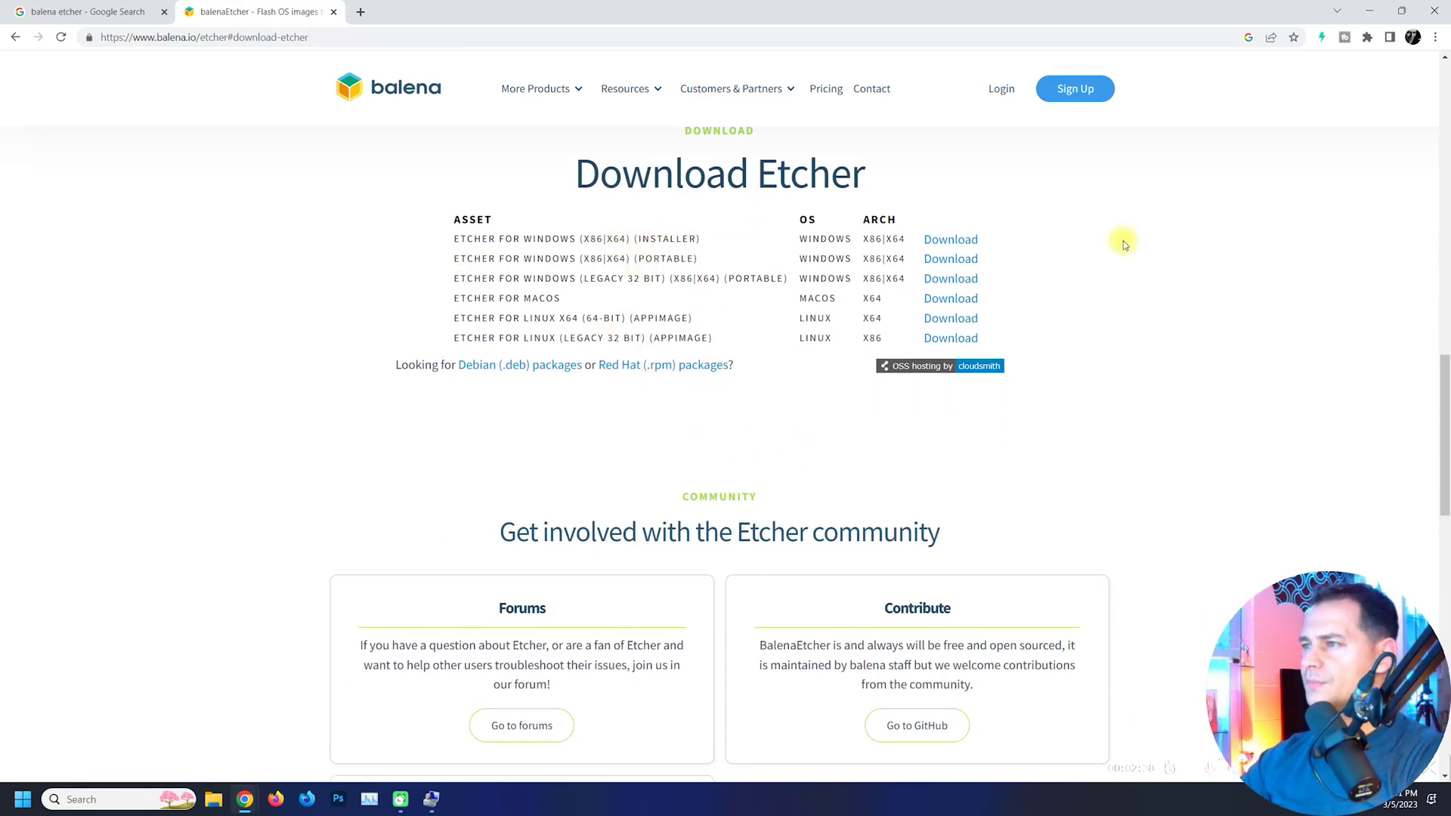
left_click(953, 240)
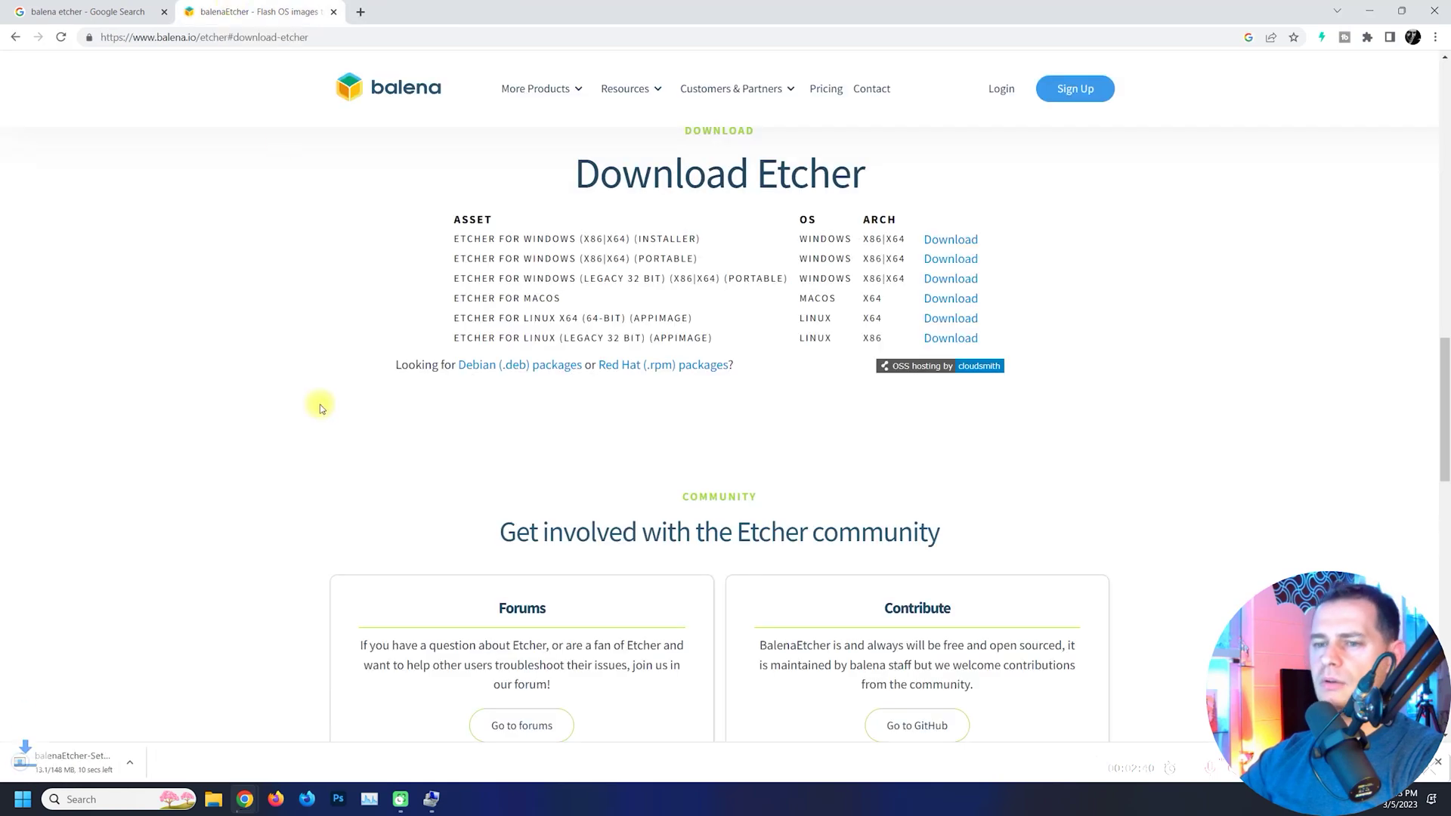
key("ctrl+j")
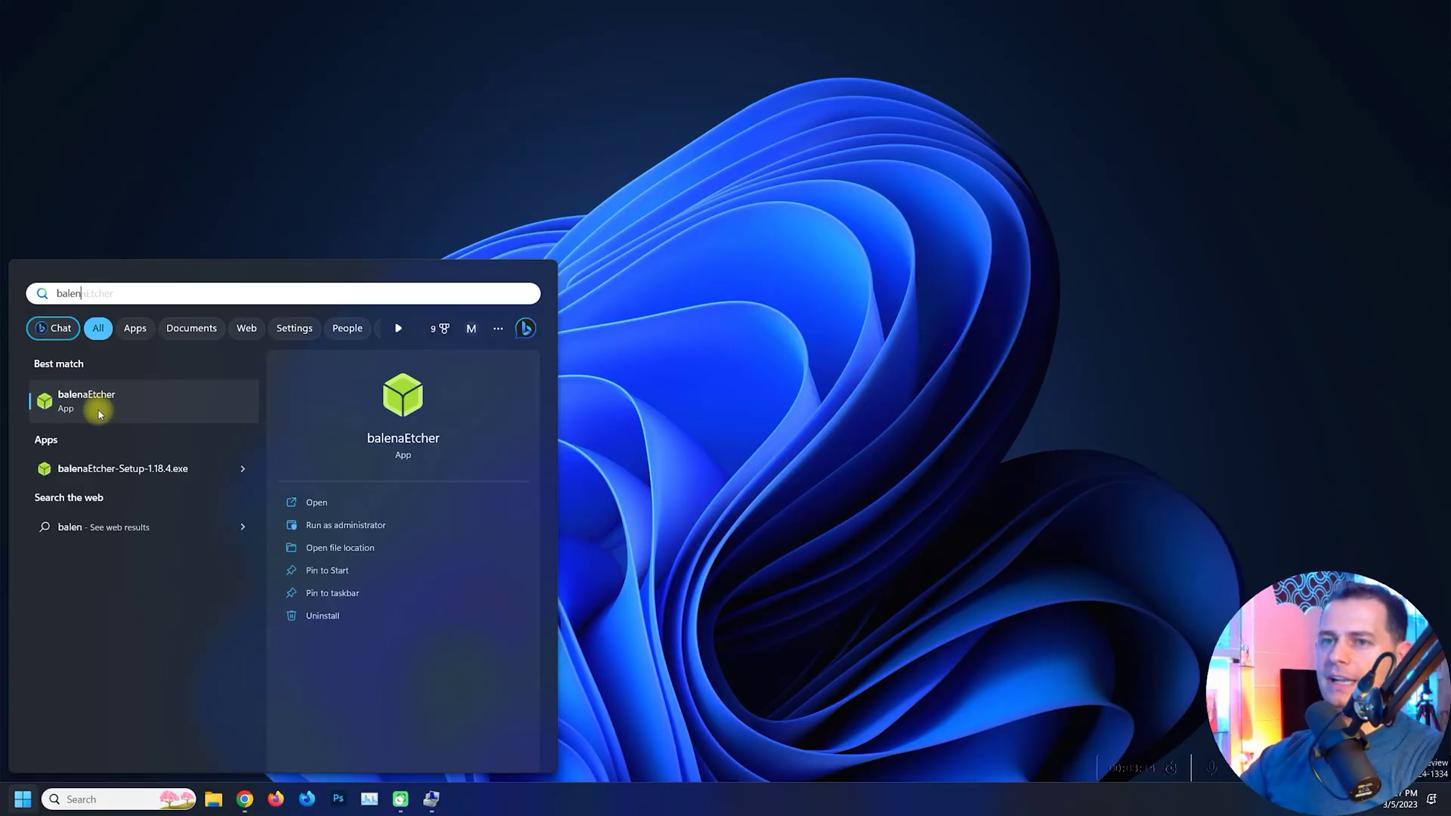
Launch balenaEtcher, choose Clone drive, and select hidden 500 GB WDS500G1X0E-00AFY0 as source.
left_click(390, 377)
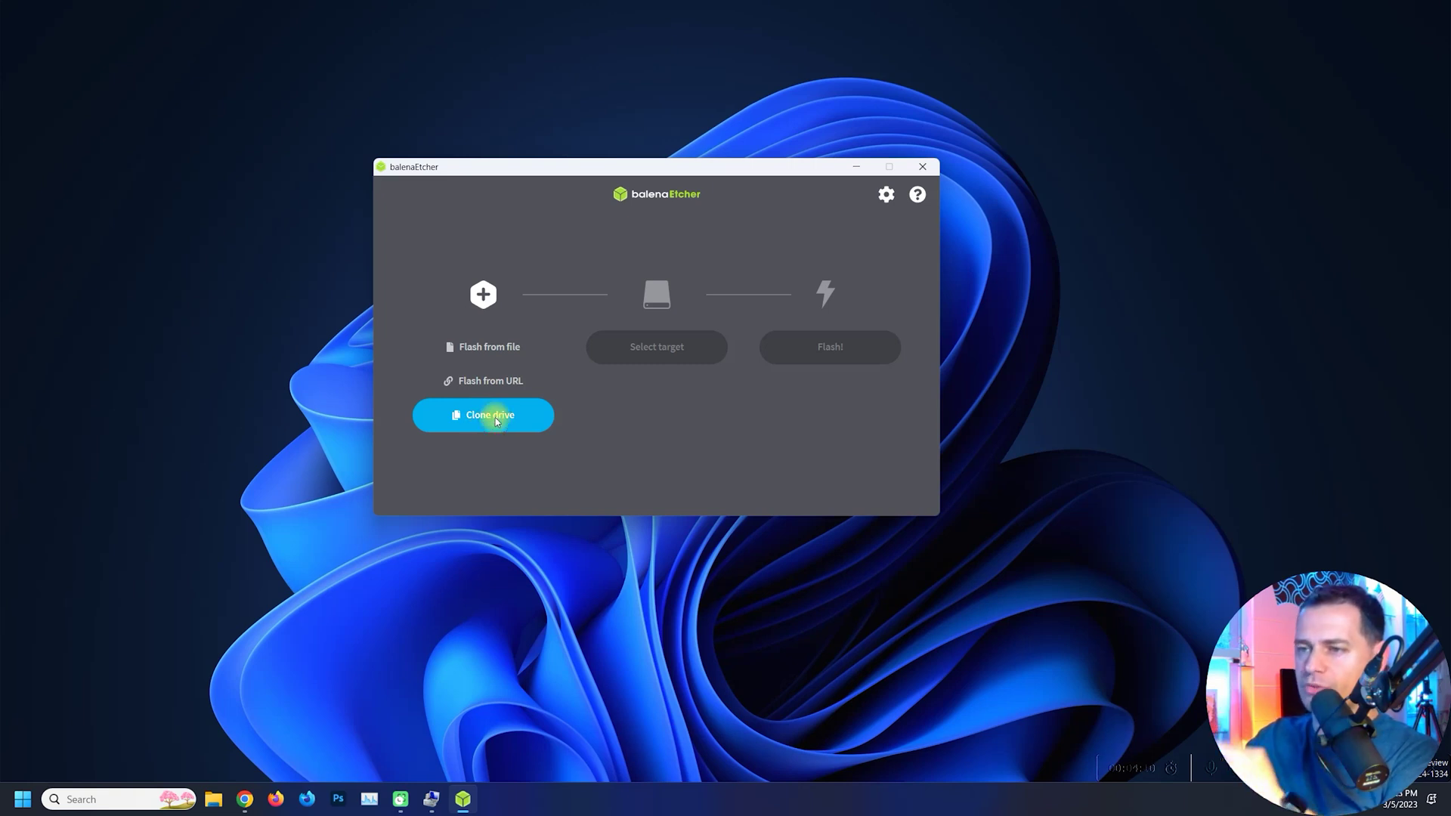
left_click(497, 422)
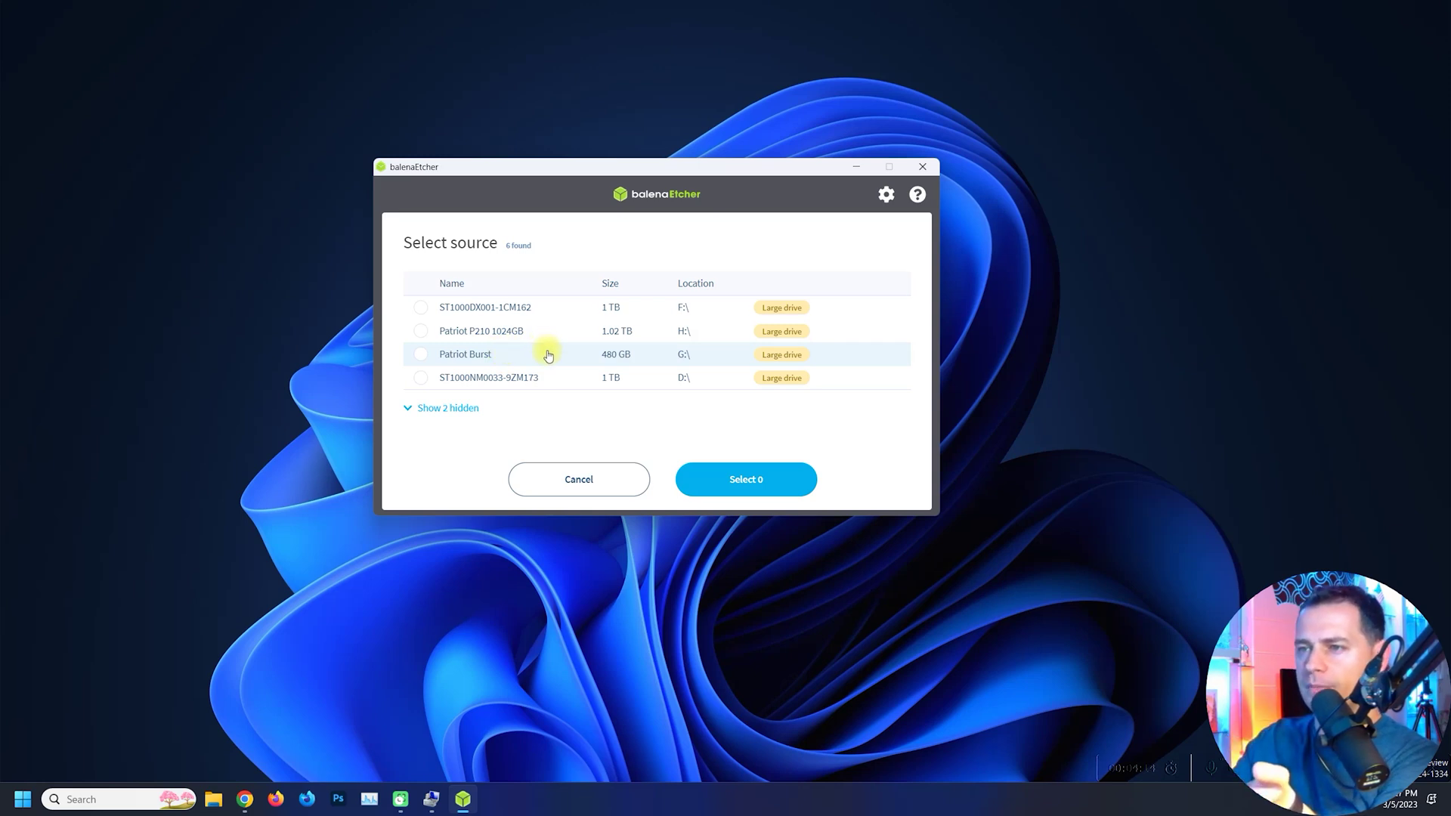
left_click(451, 408)
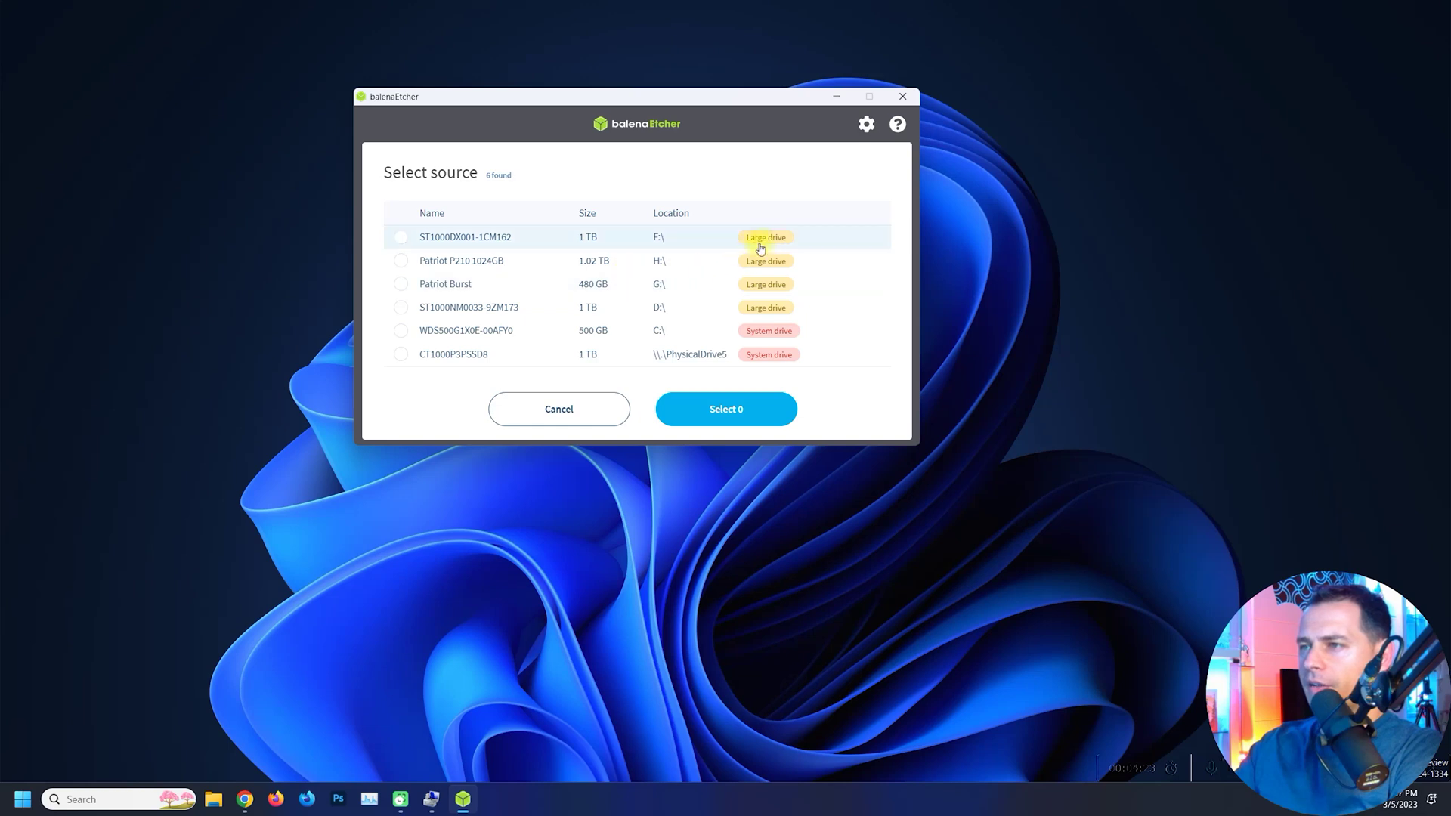
left_click(402, 331)
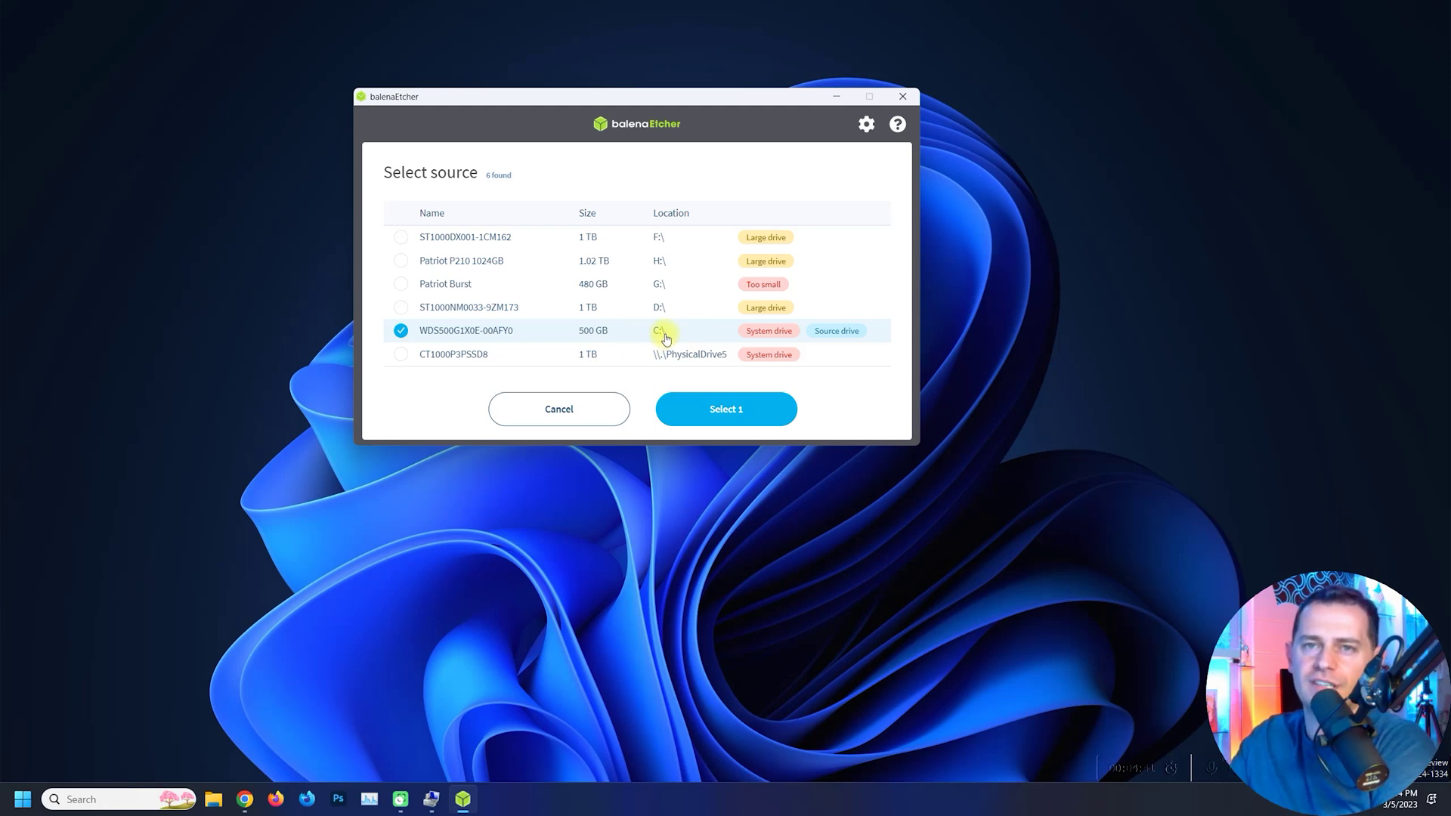
left_click(727, 414)
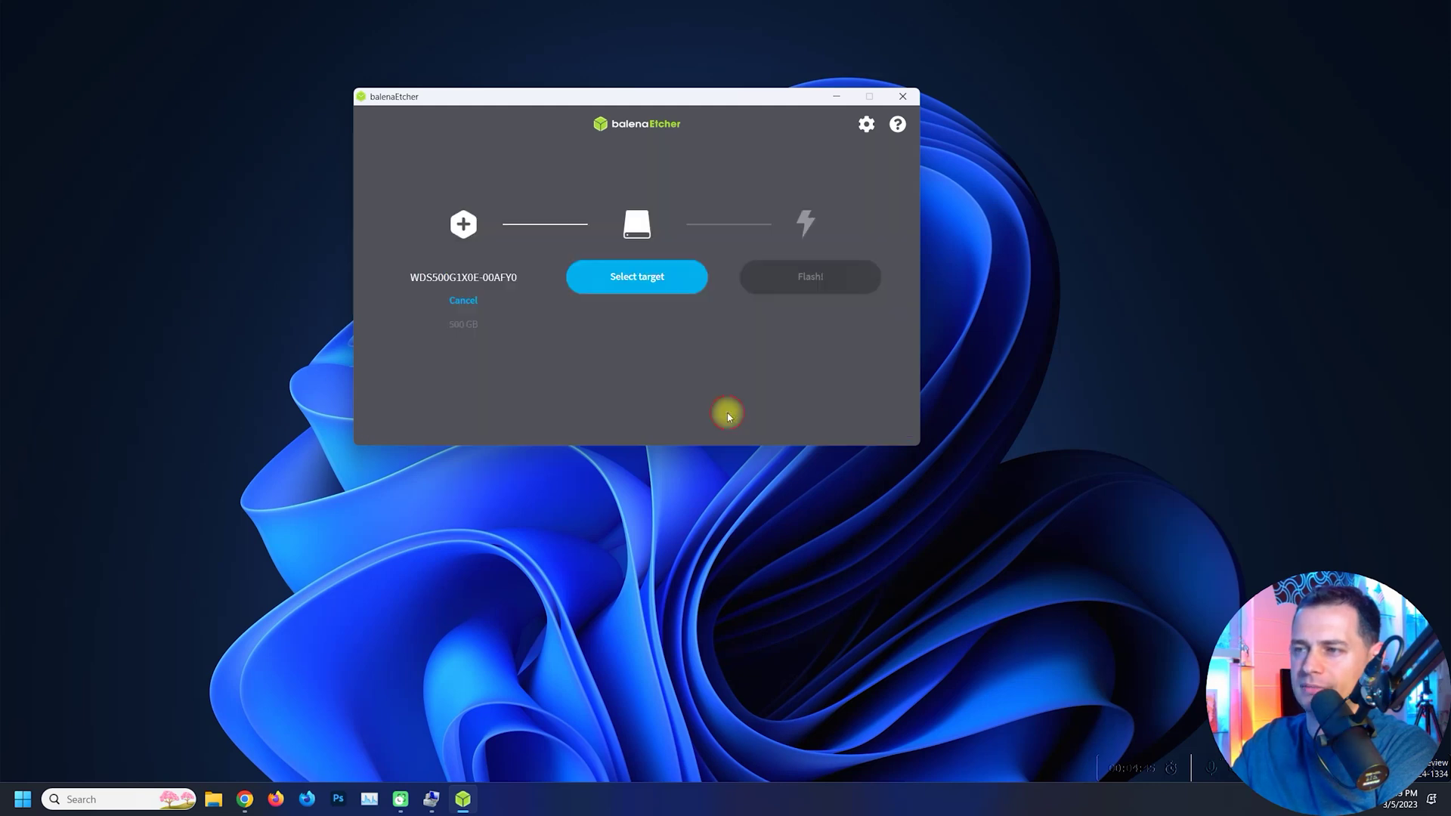
left_click(630, 286)
Show hidden drives and select the 1 TB CT1000P3PSSD8 as the clone target.
left_click(396, 338)
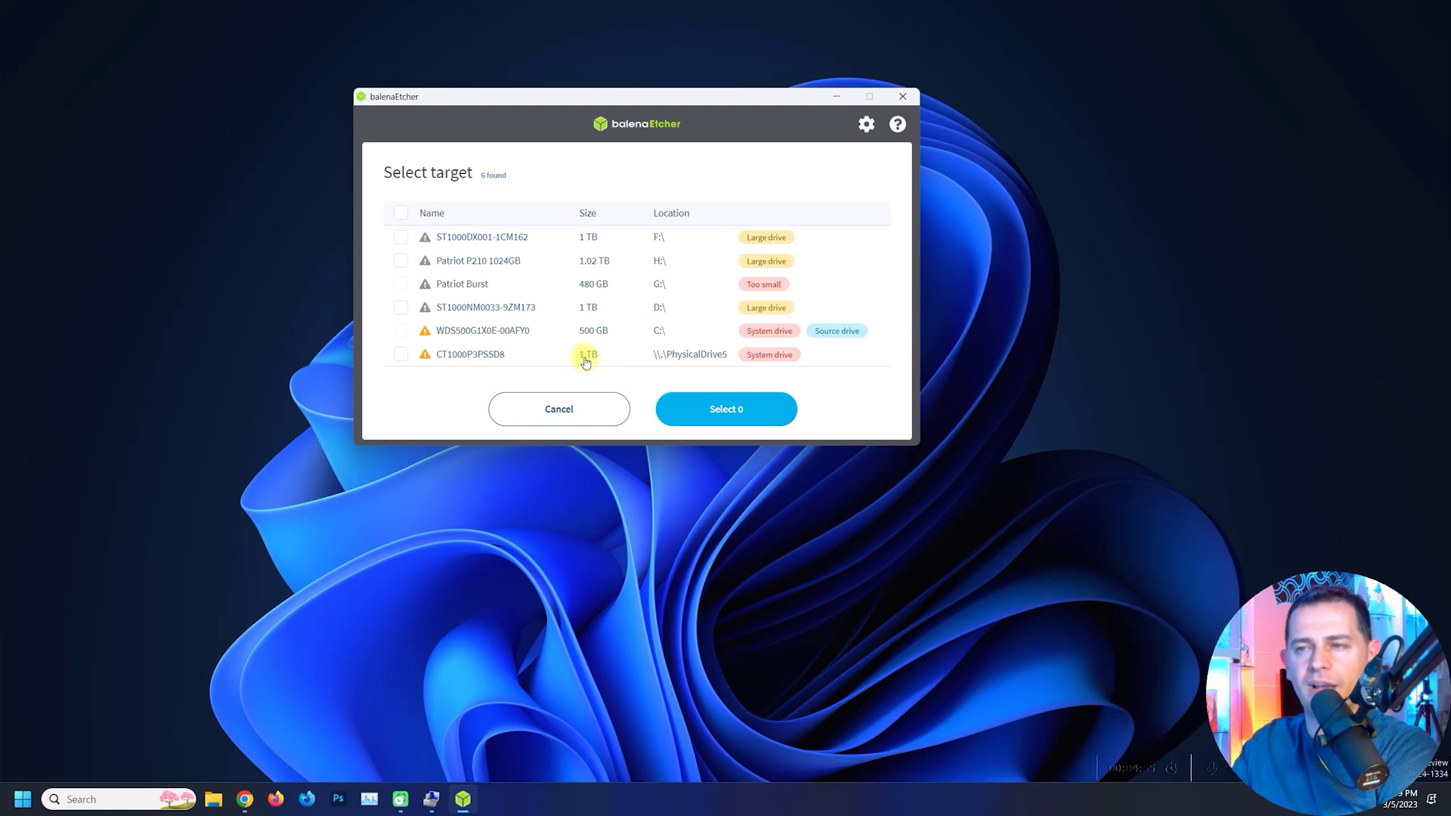
left_click(400, 356)
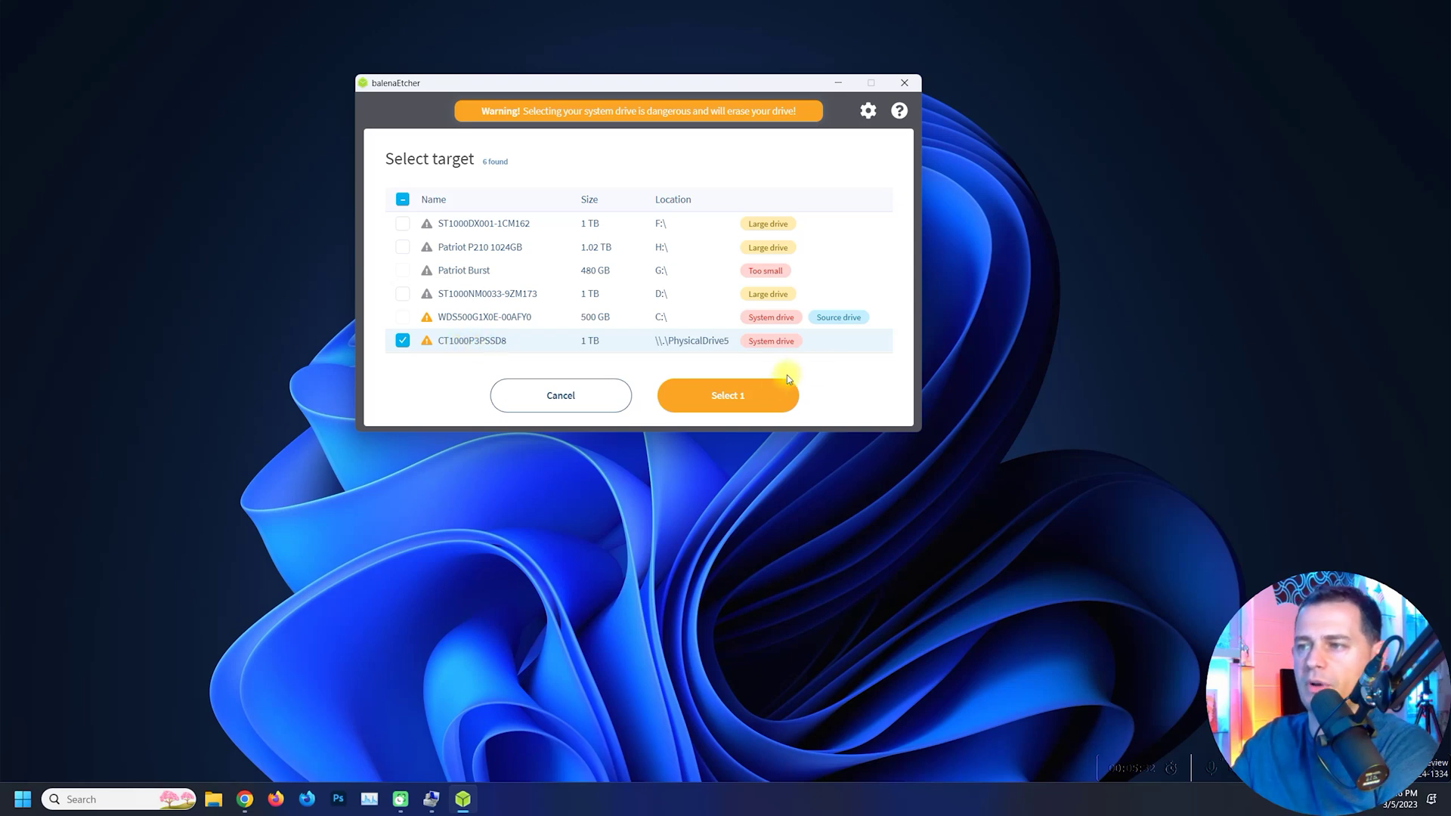
left_click(729, 401)
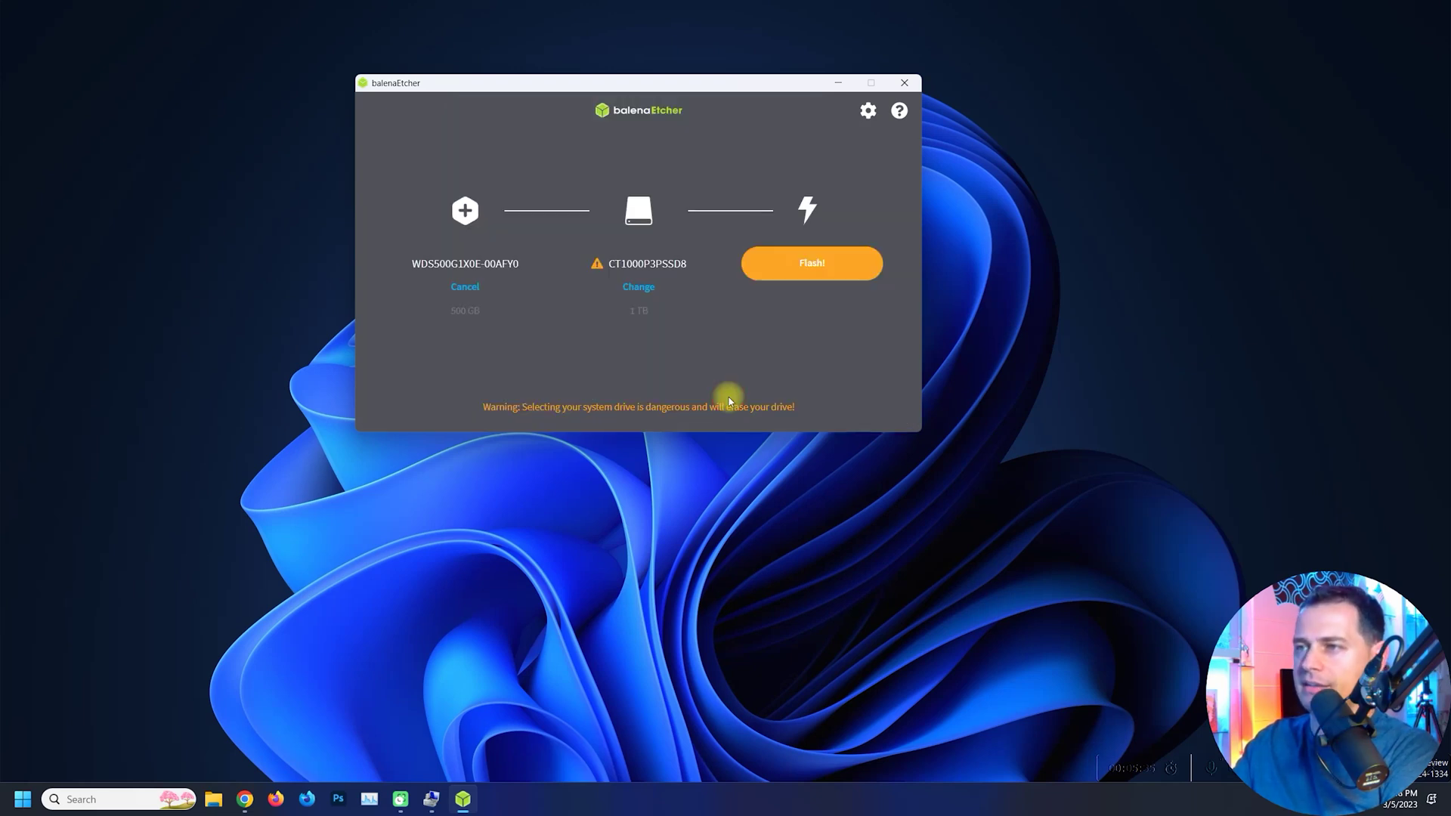
Flash the clone, accepting the system-drive erase warning and the UAC prompt.
left_click(811, 282)
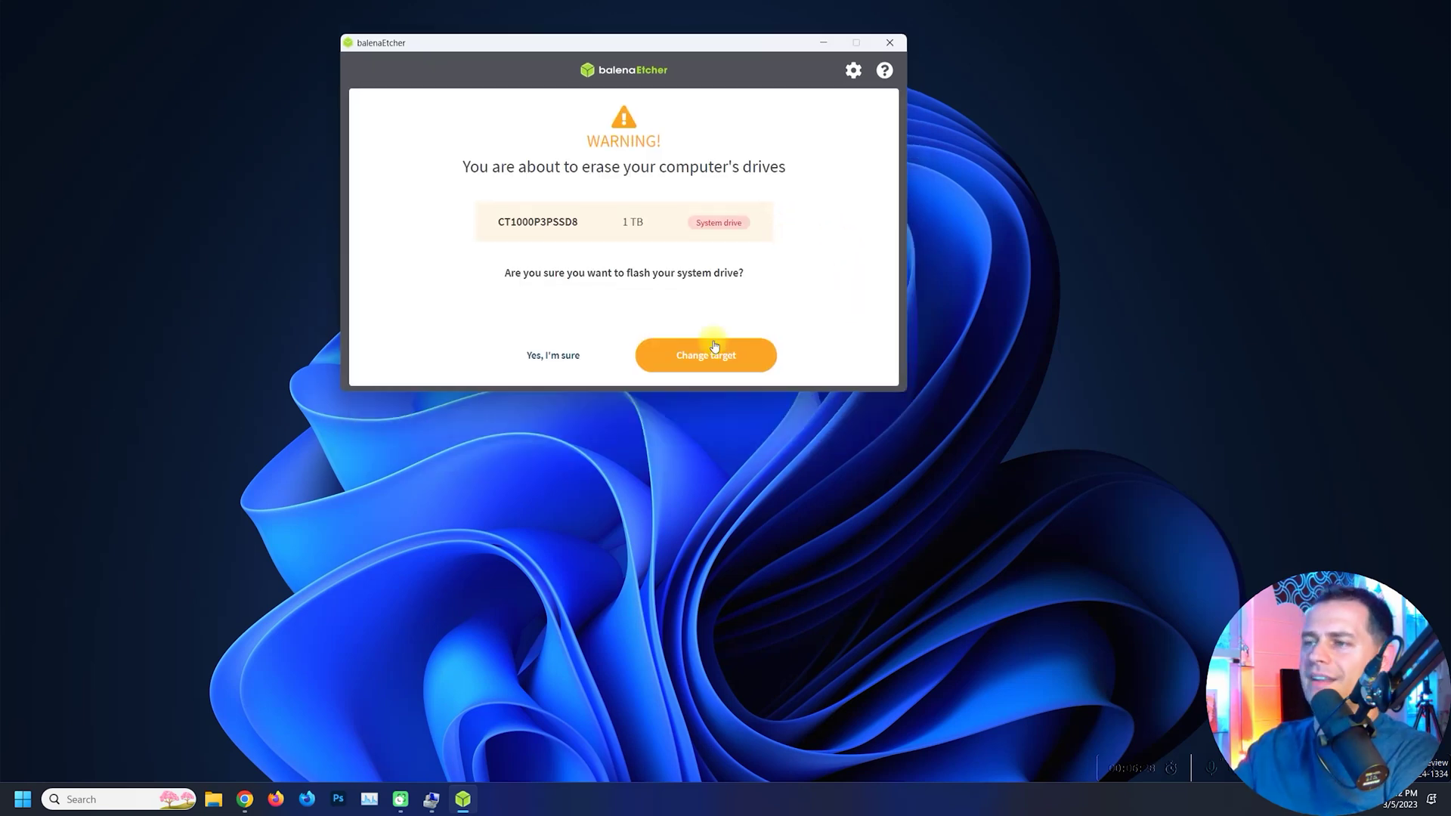
left_click(553, 361)
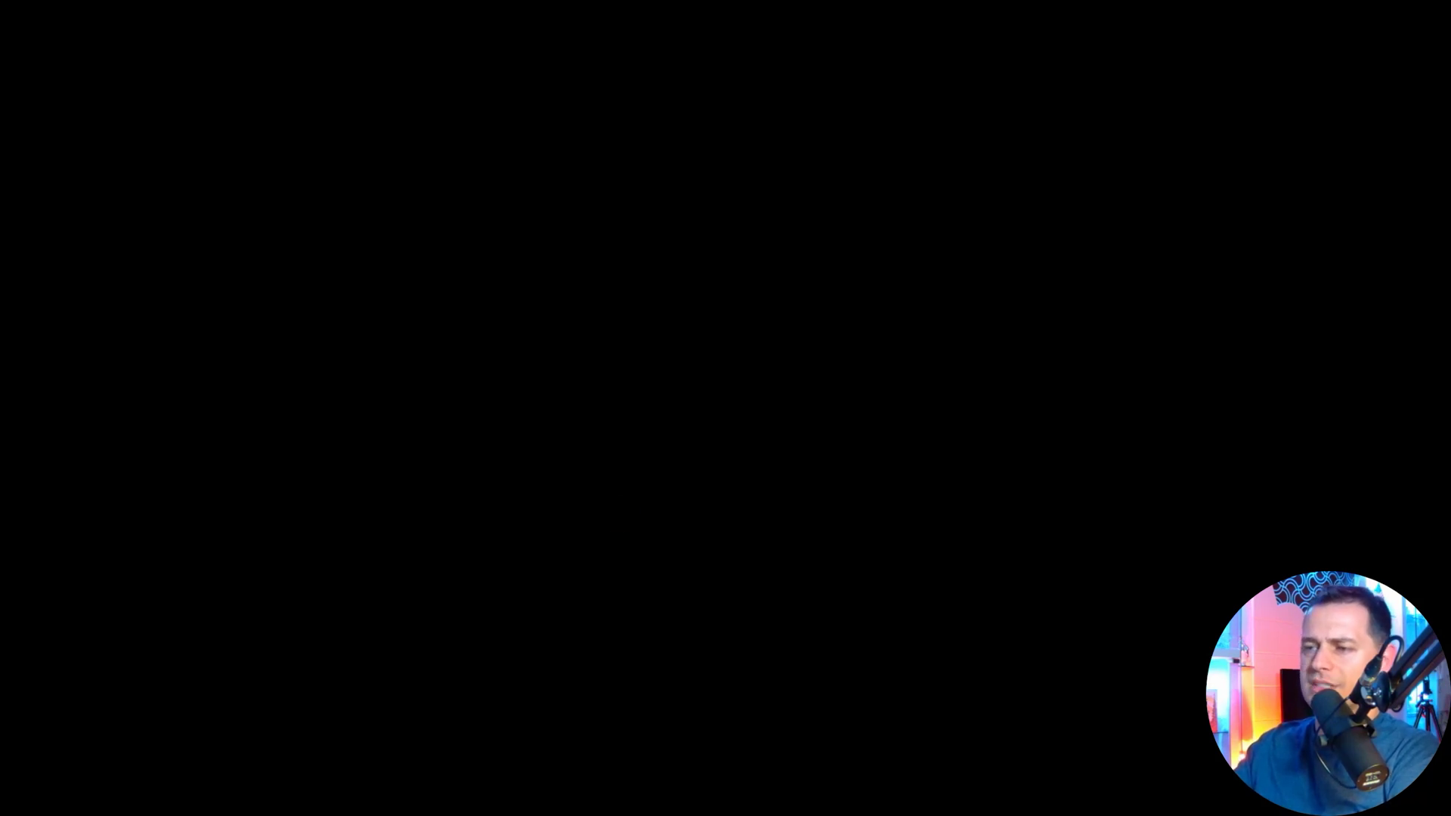
left_click(615, 516)
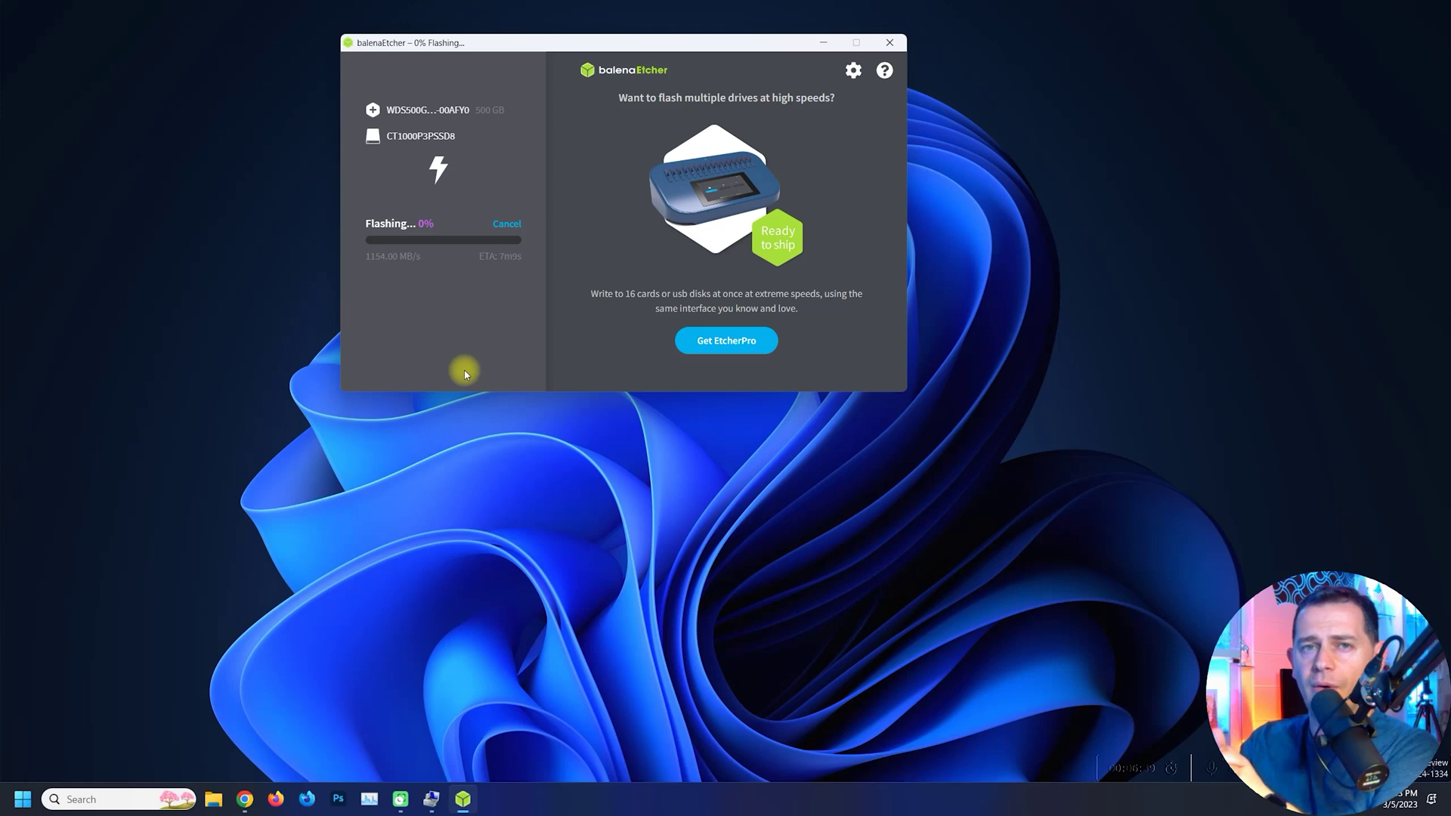
Search 'bale' from the Start menu and run balenaEtcher as administrator.
key("super")
type("bale")
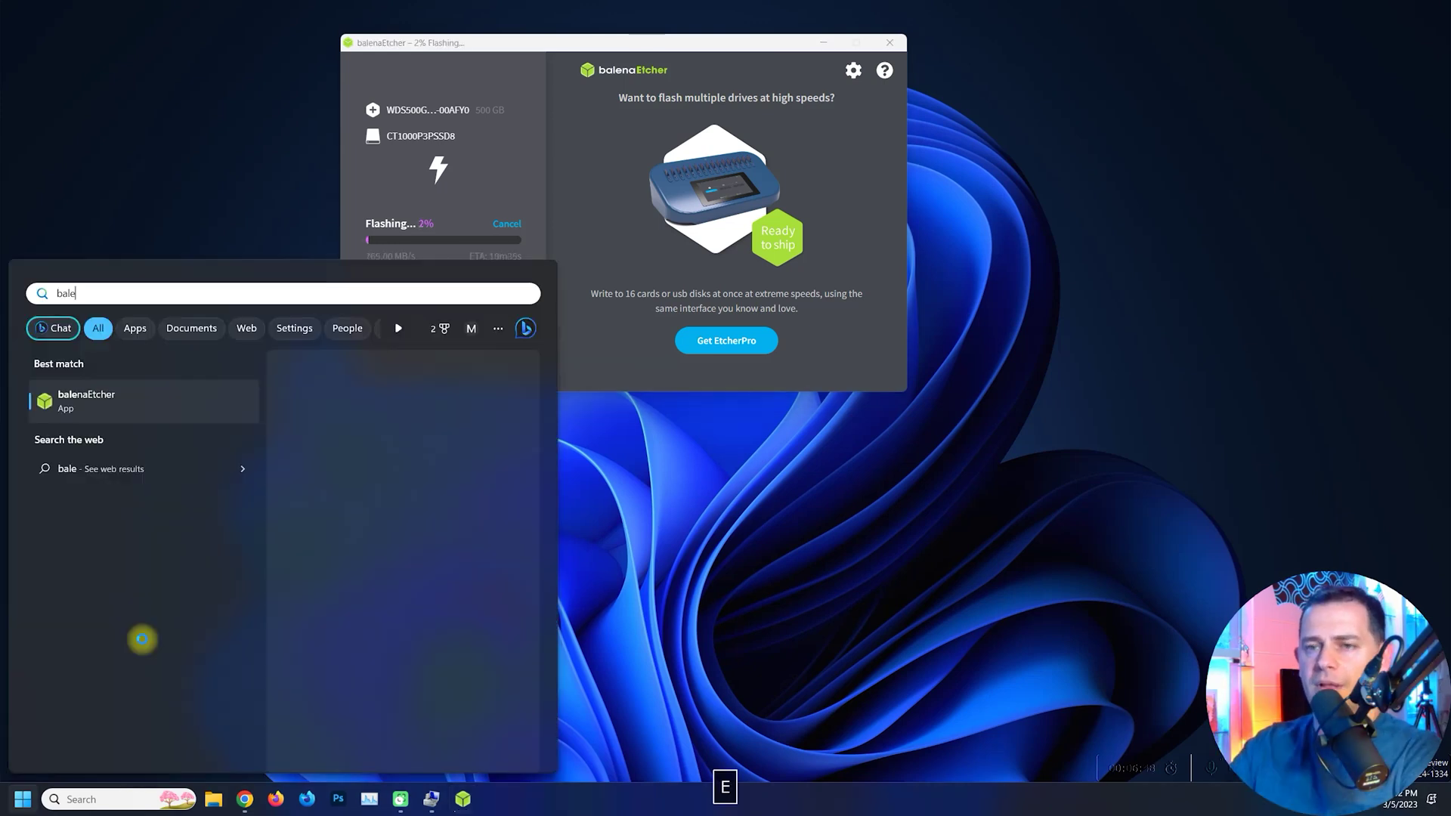
right_click(85, 407)
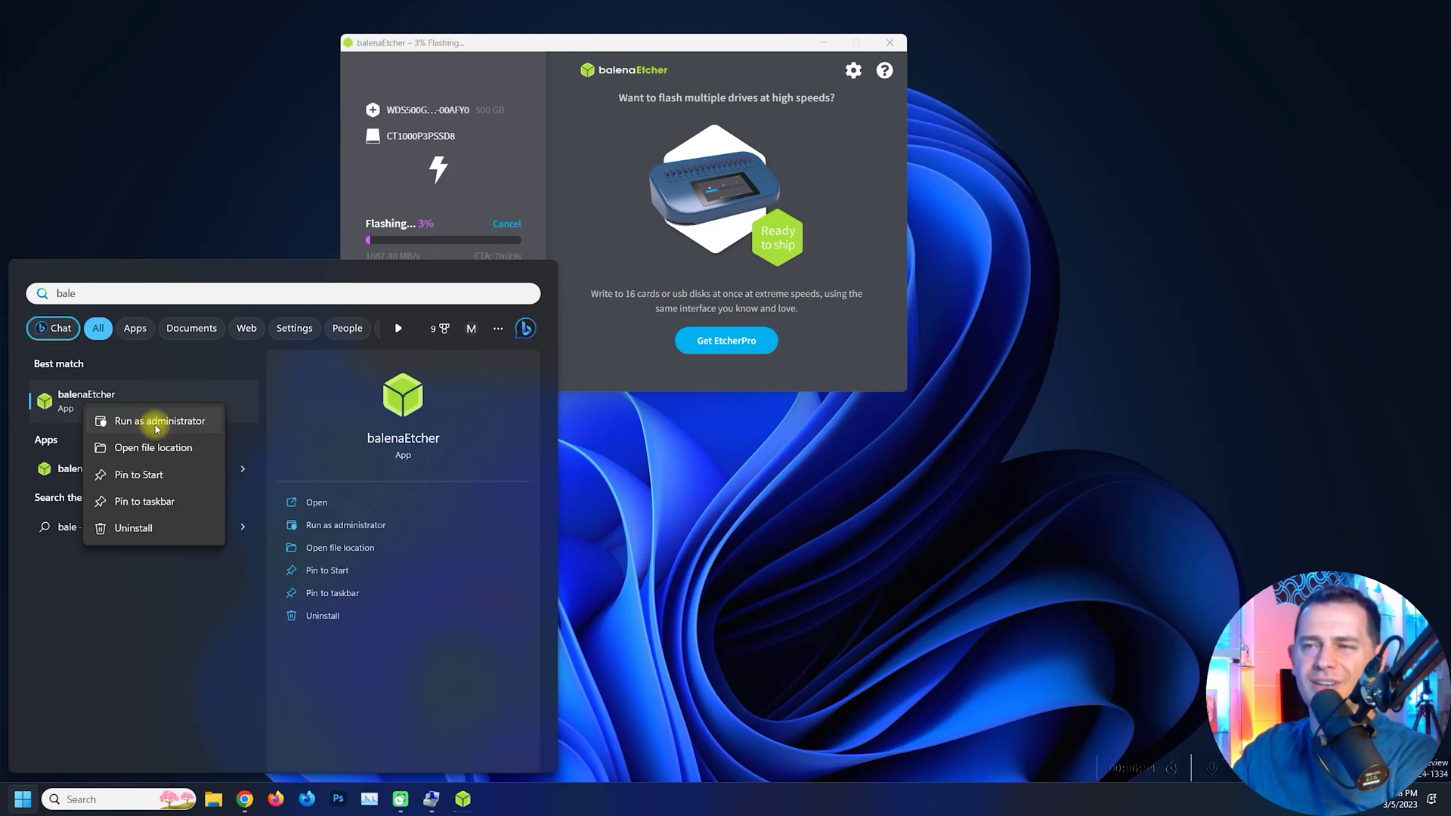
left_click(157, 427)
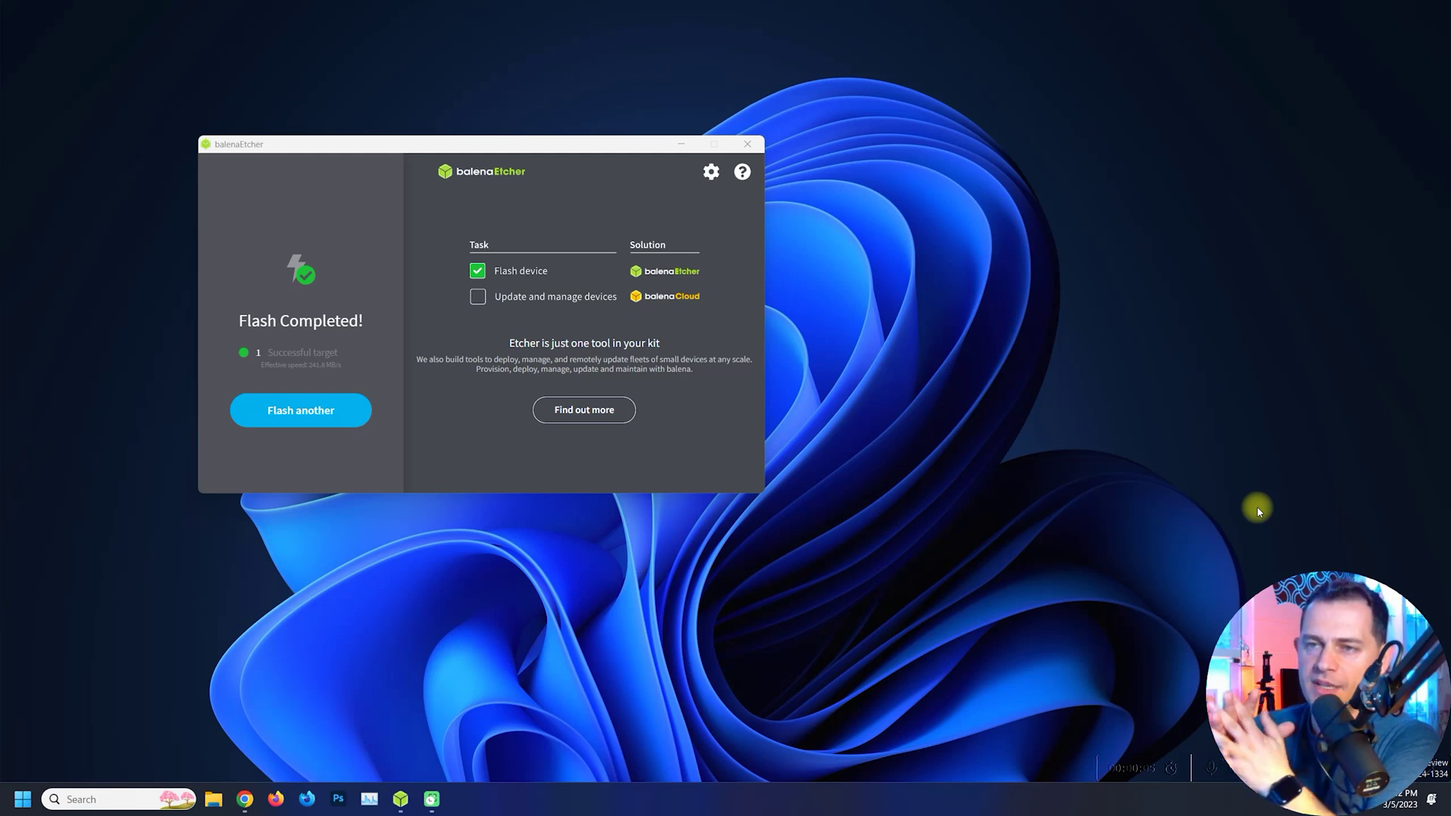
Move the Etcher window aside, launch CrystalDiskMark 8, and select drive C: for testing.
left_click_drag(603, 147, 652, 98)
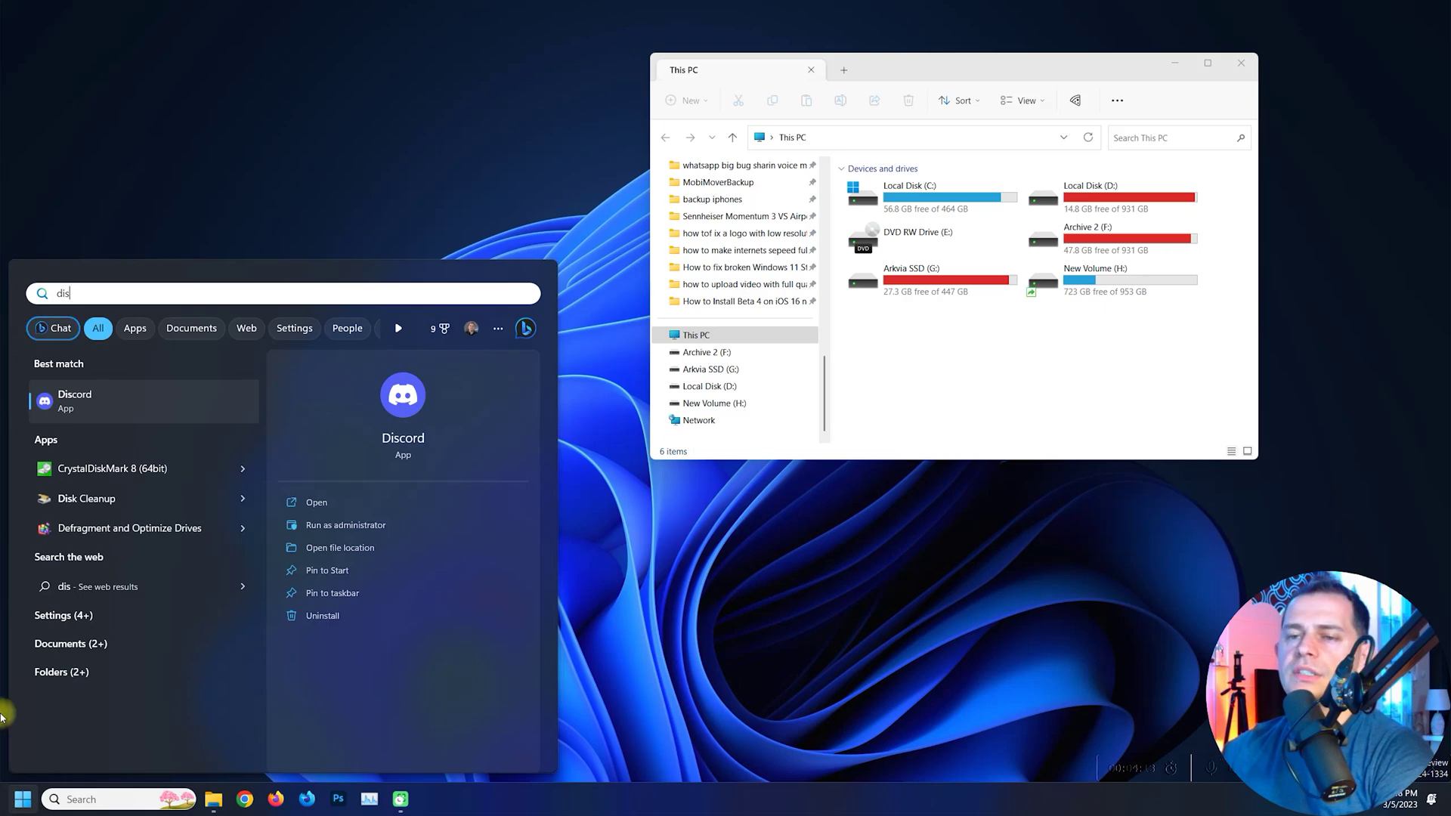
left_click(113, 468)
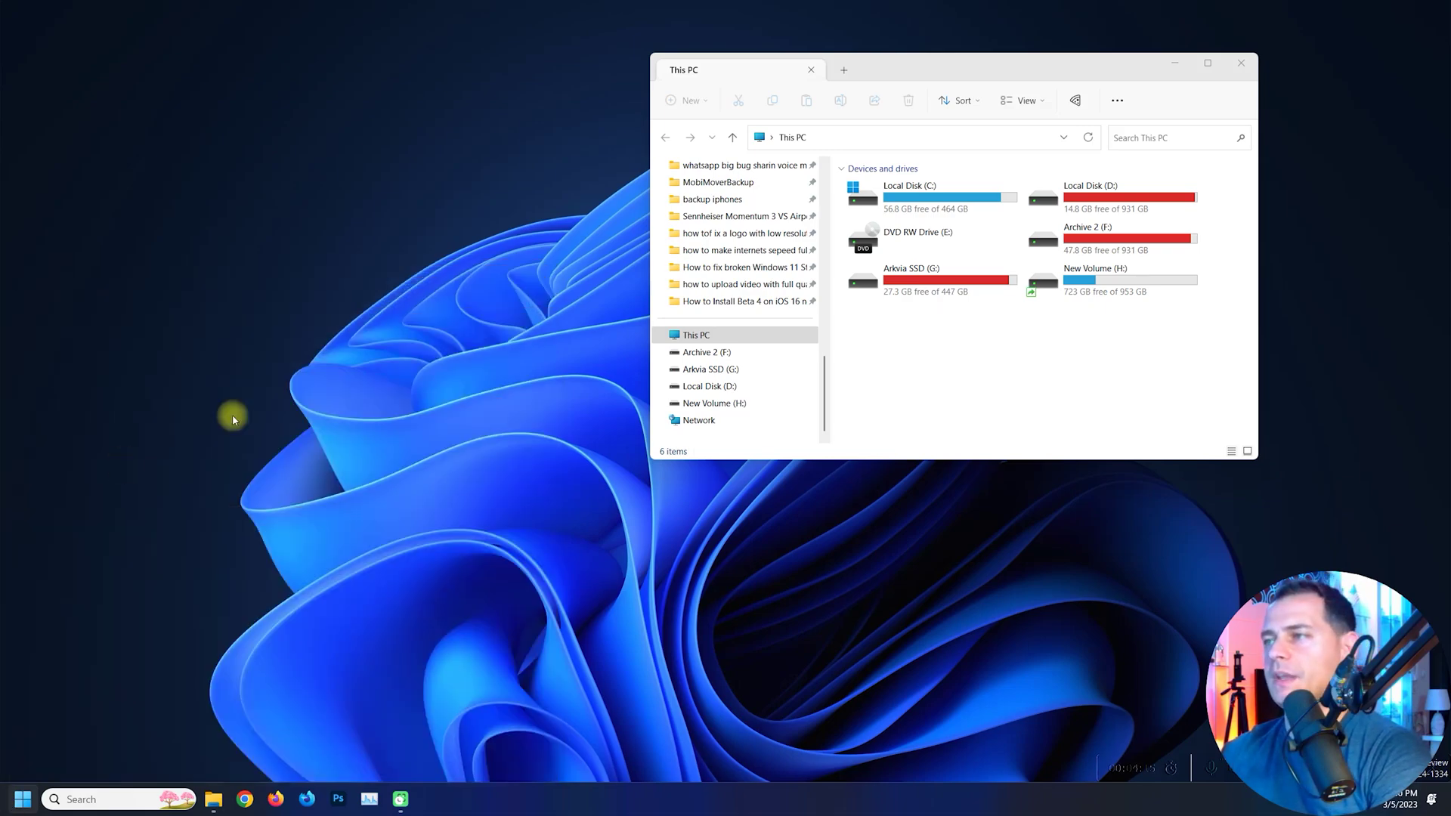
left_click(460, 199)
left_click(427, 220)
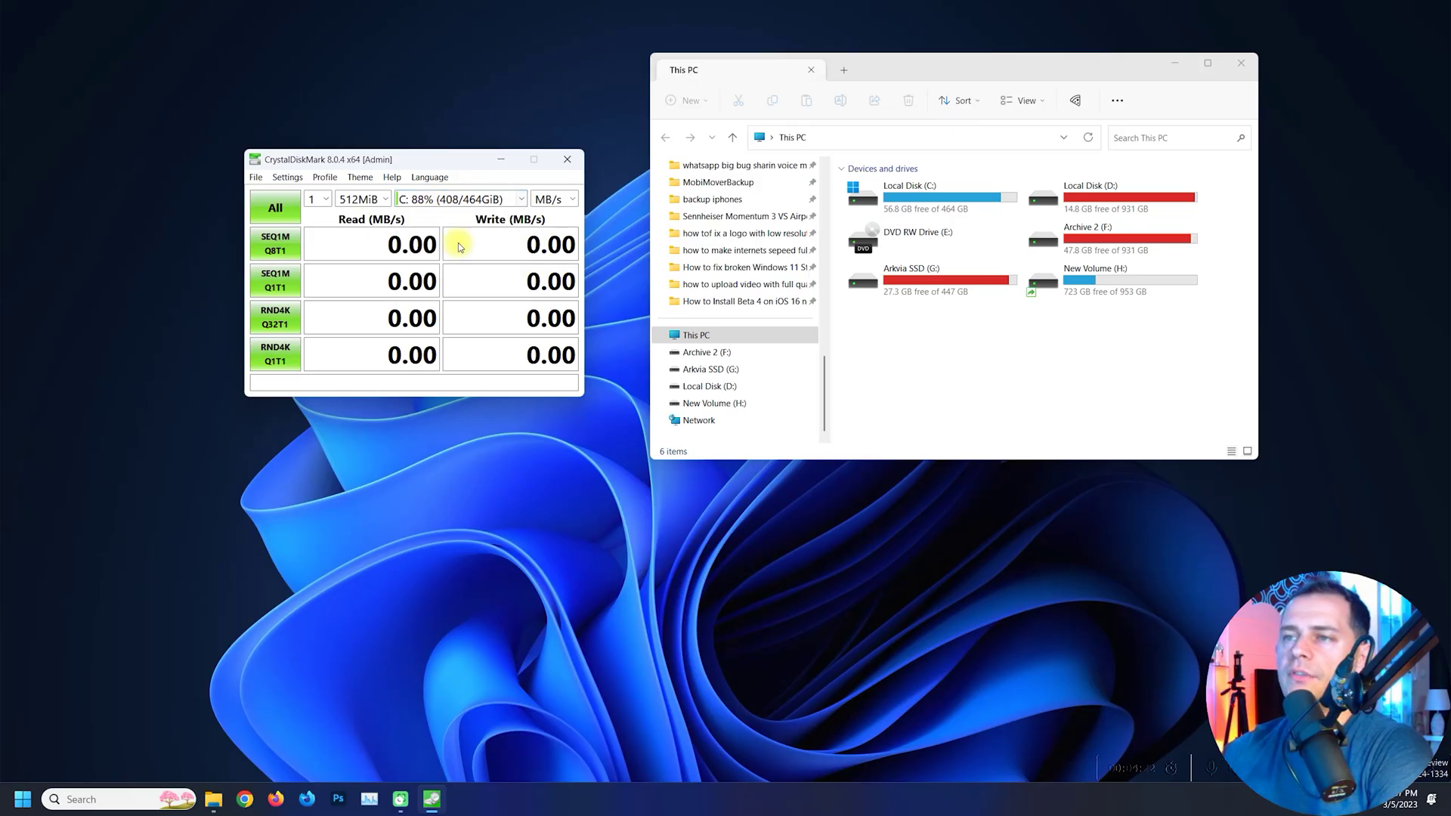
Run all CrystalDiskMark tests on C: (3344.96 MB/s read, 3061.46 MB/s write), then return to File Explorer.
left_click(273, 209)
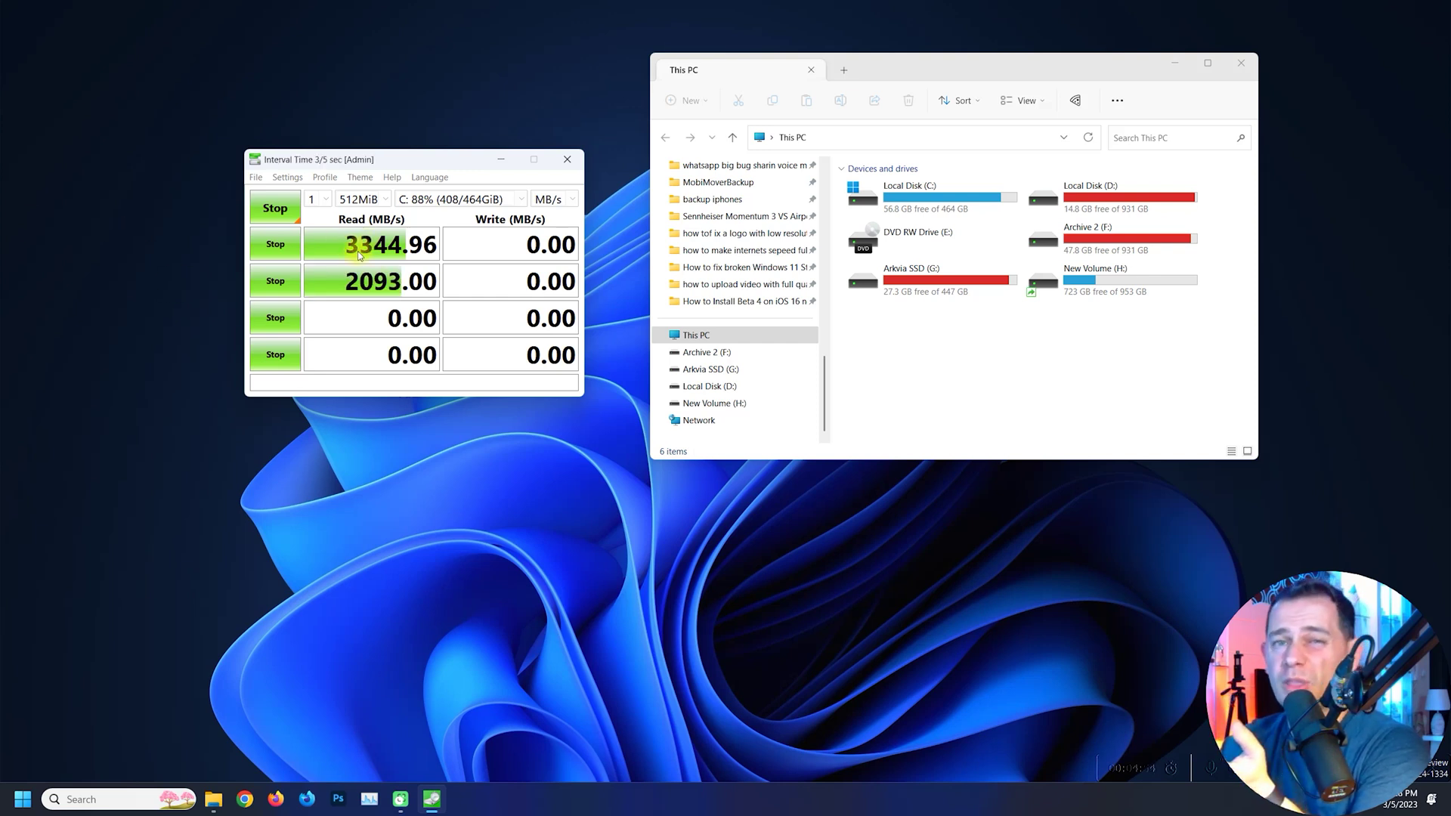
left_click_drag(451, 156, 356, 103)
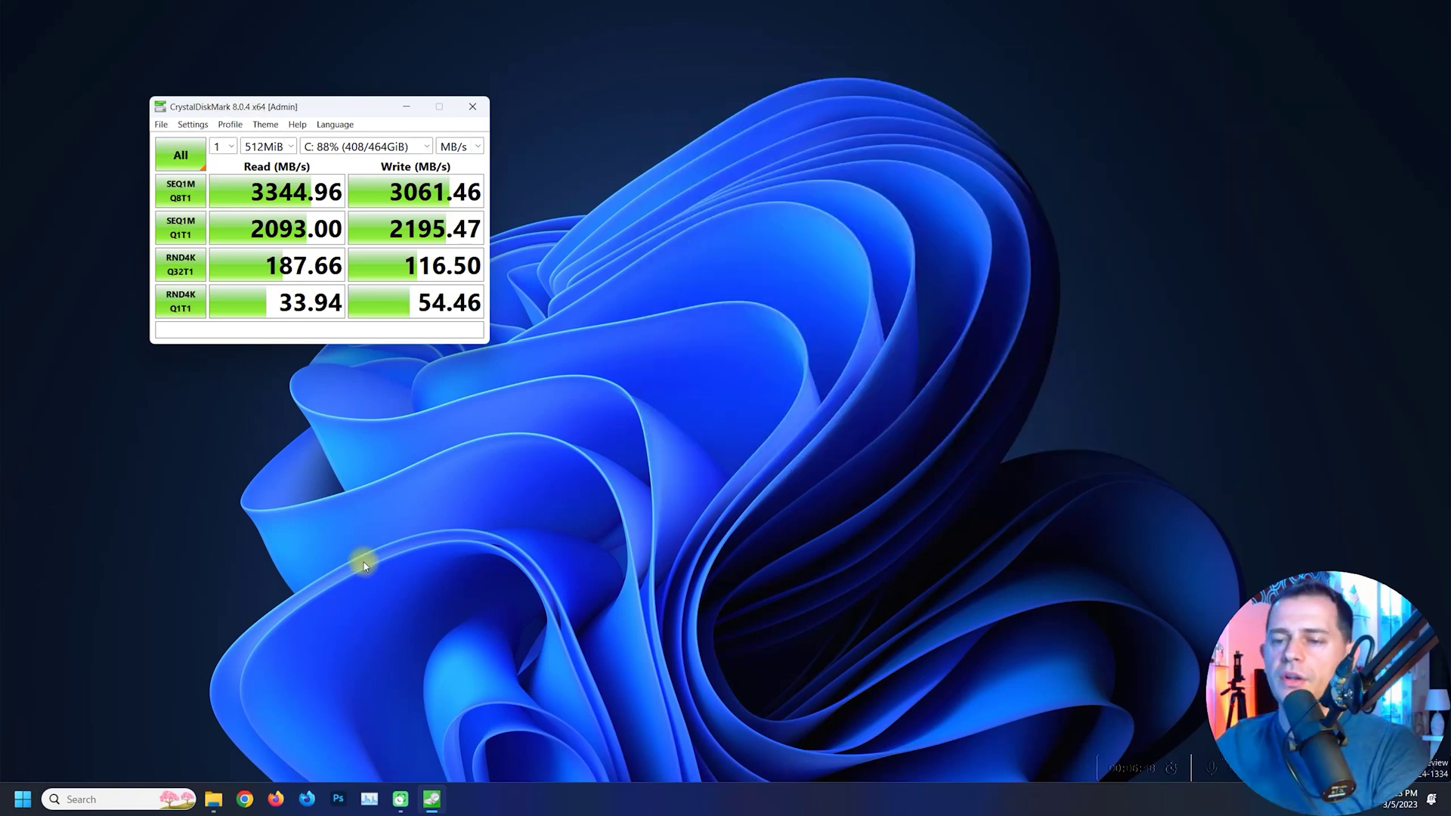
left_click(214, 799)
Open Computer Management from This PC and select Disk 4's 465.75 GB unallocated space in Disk Management.
right_click(641, 338)
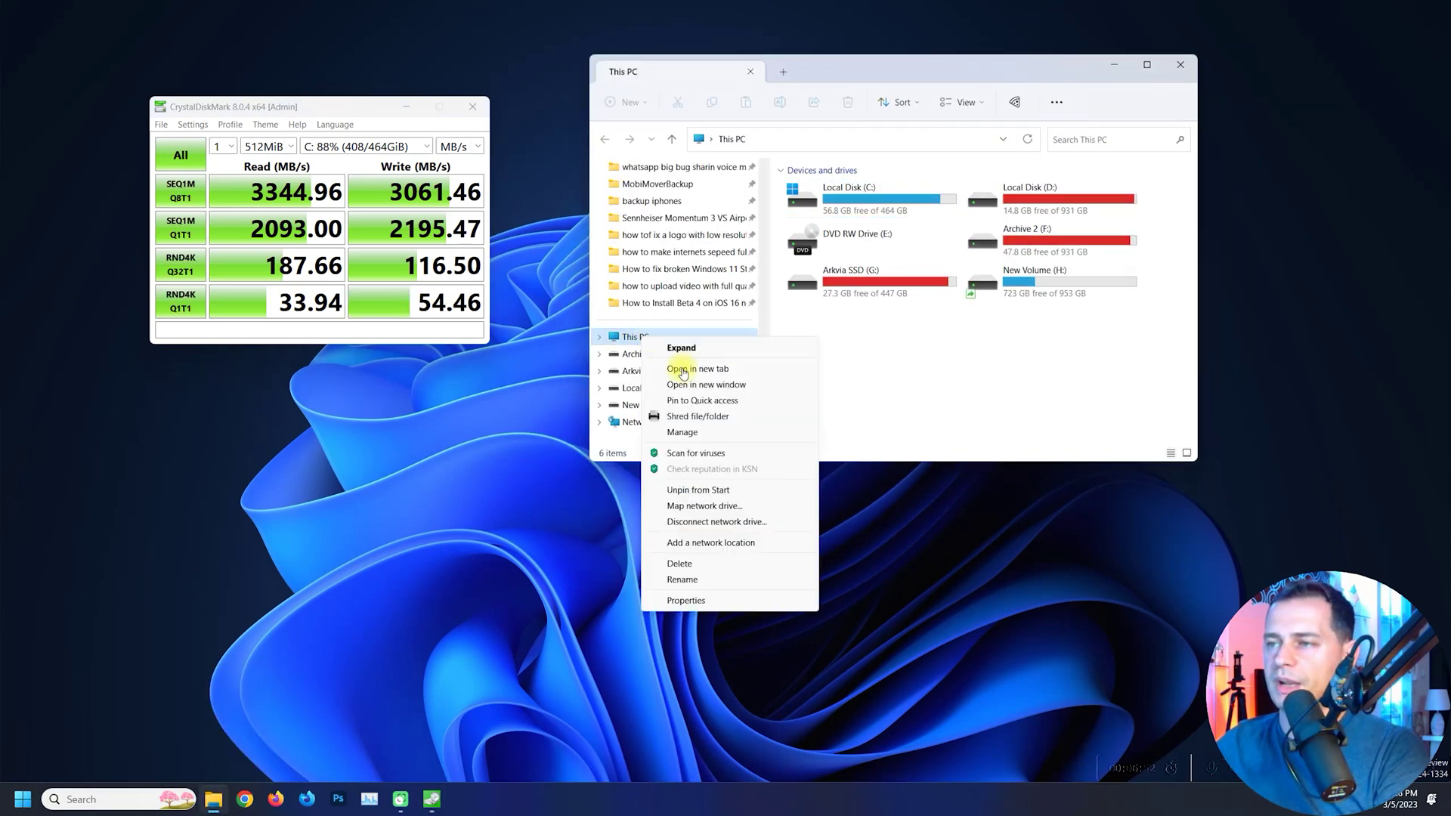
left_click(696, 431)
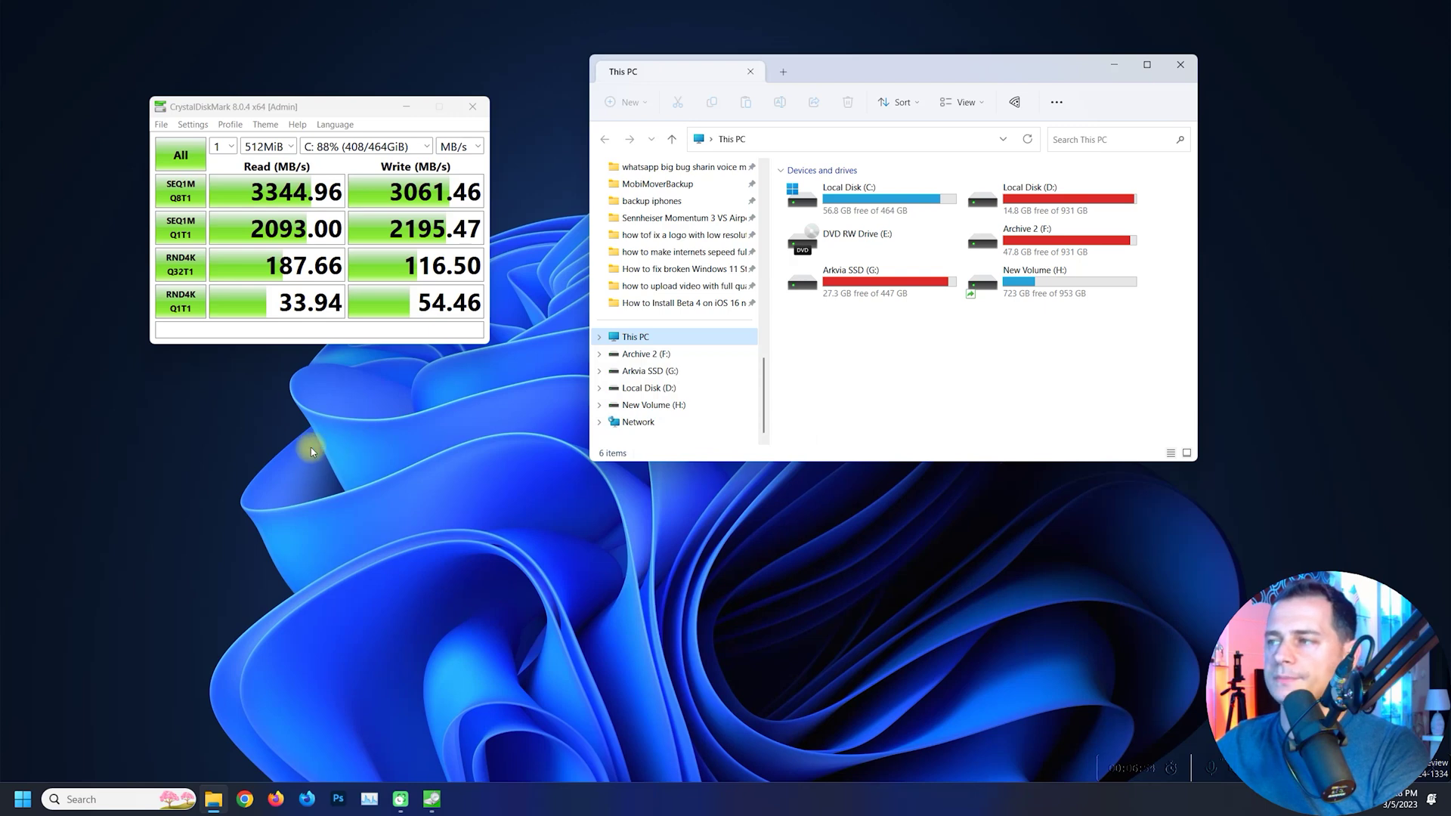
left_click(93, 195)
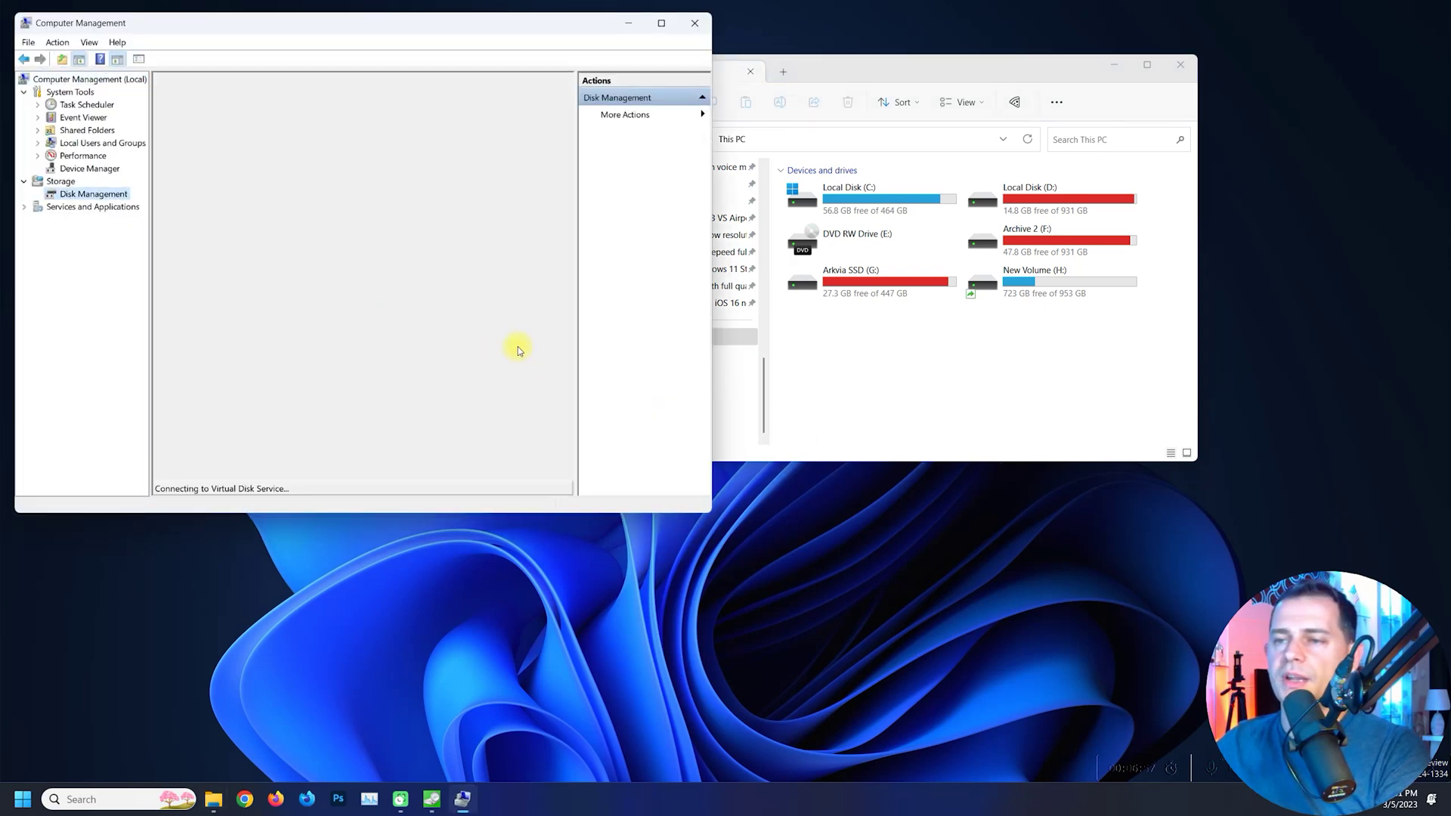
scroll(571, 385, "down", 3)
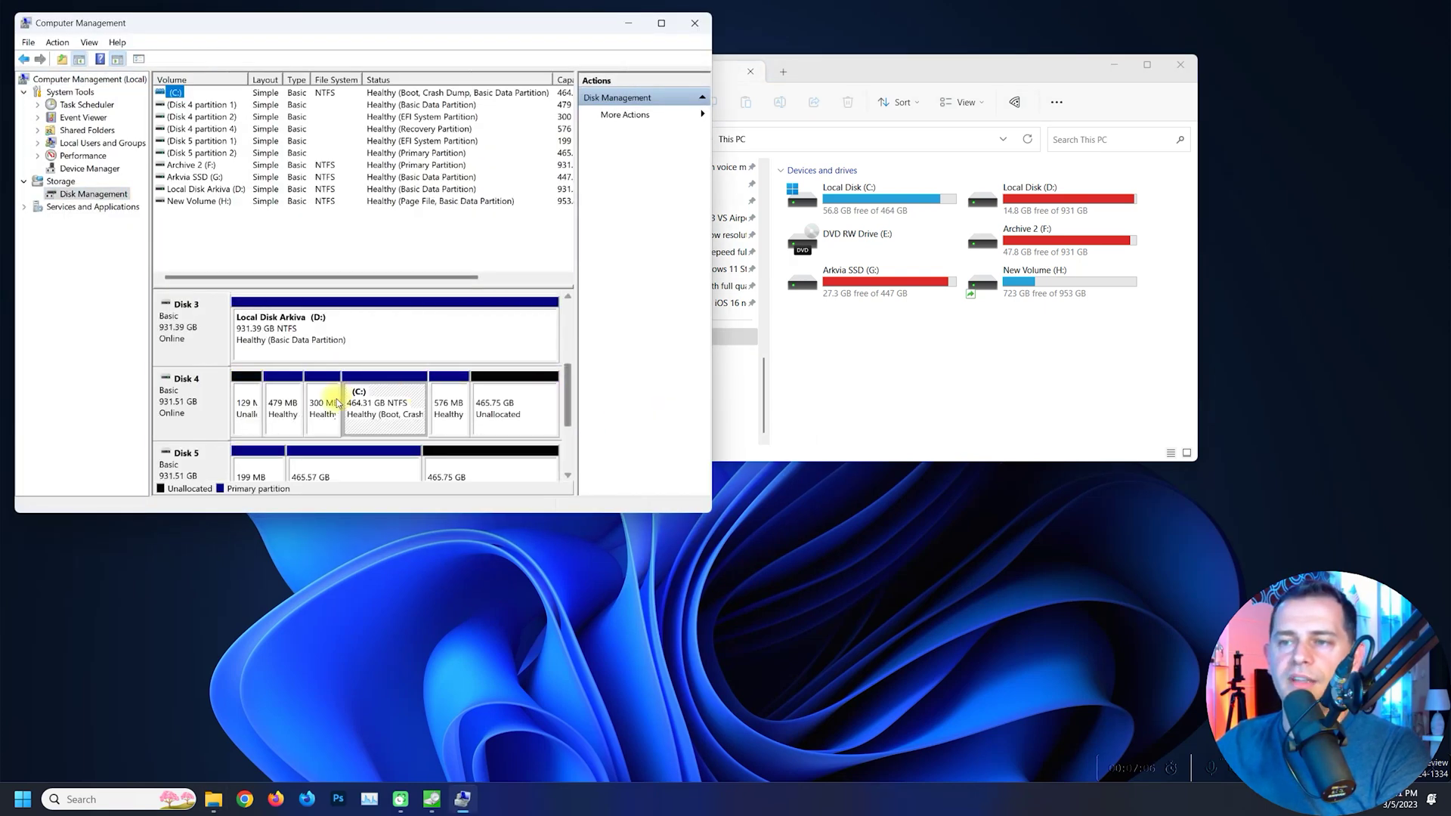
left_click_drag(711, 457, 1125, 457)
left_click(849, 400)
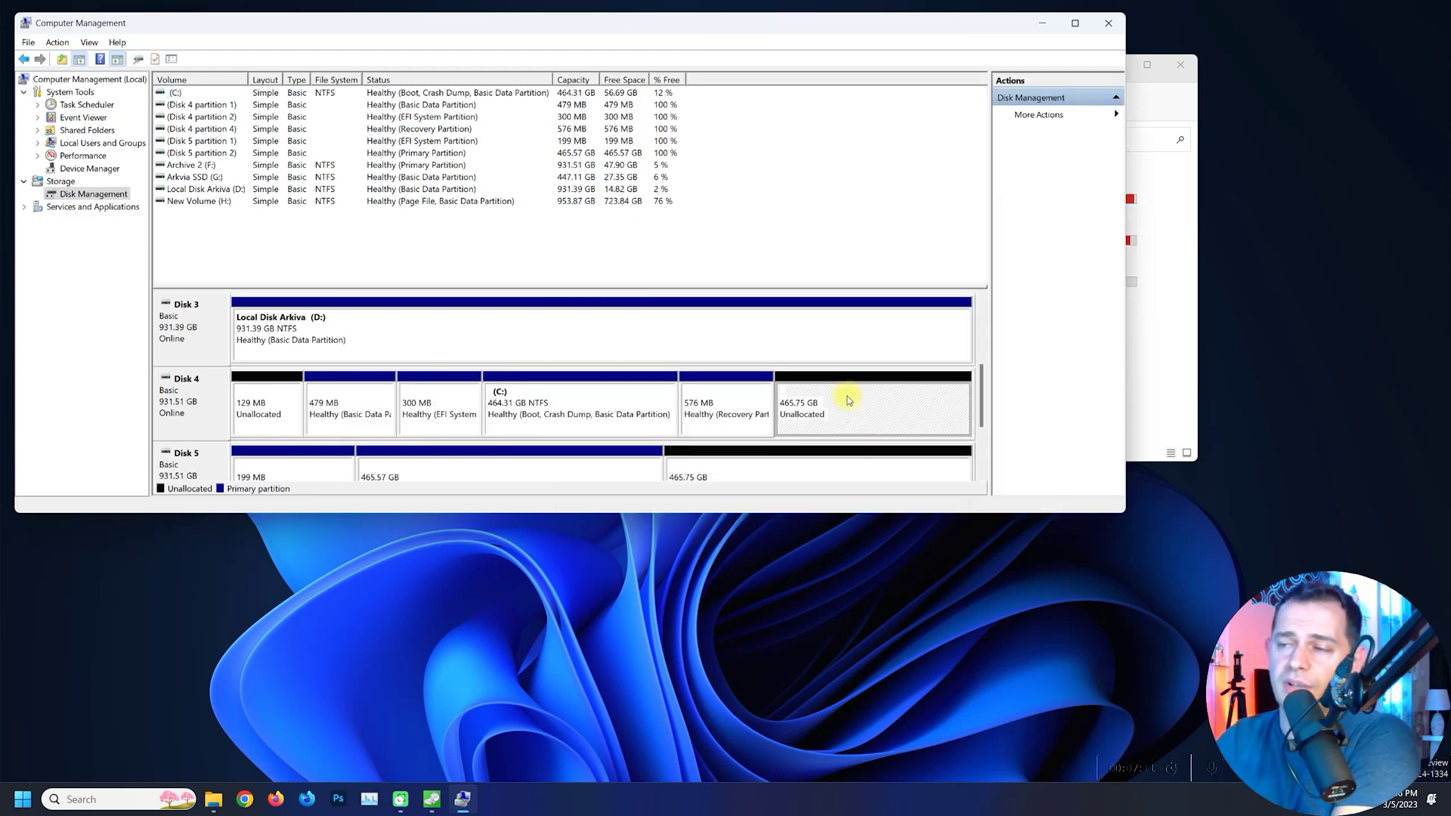
Create a simple volume on the unallocated space using the full 476929 MB, drive letter I and default NTFS.
right_click(839, 399)
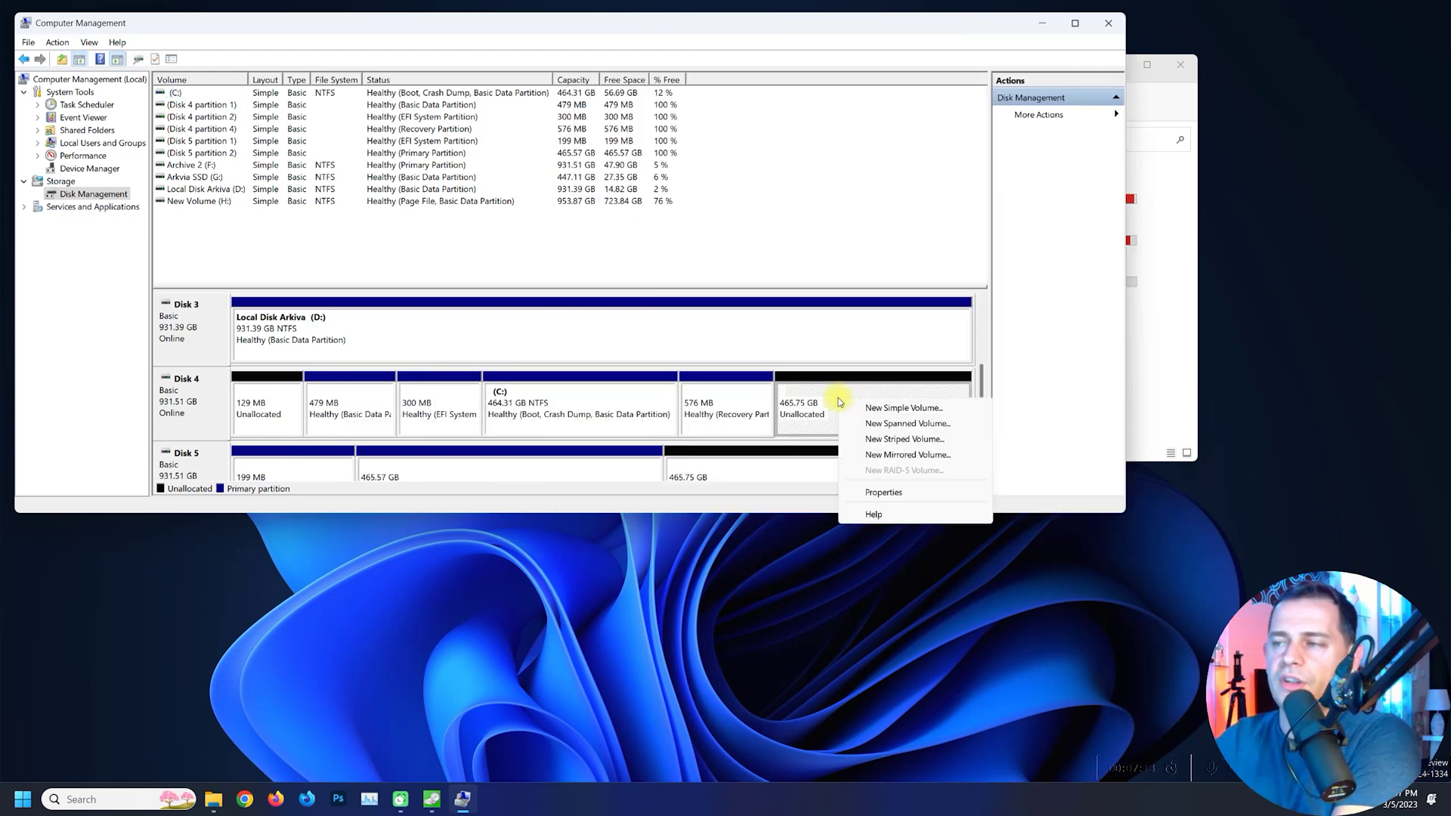
left_click(921, 408)
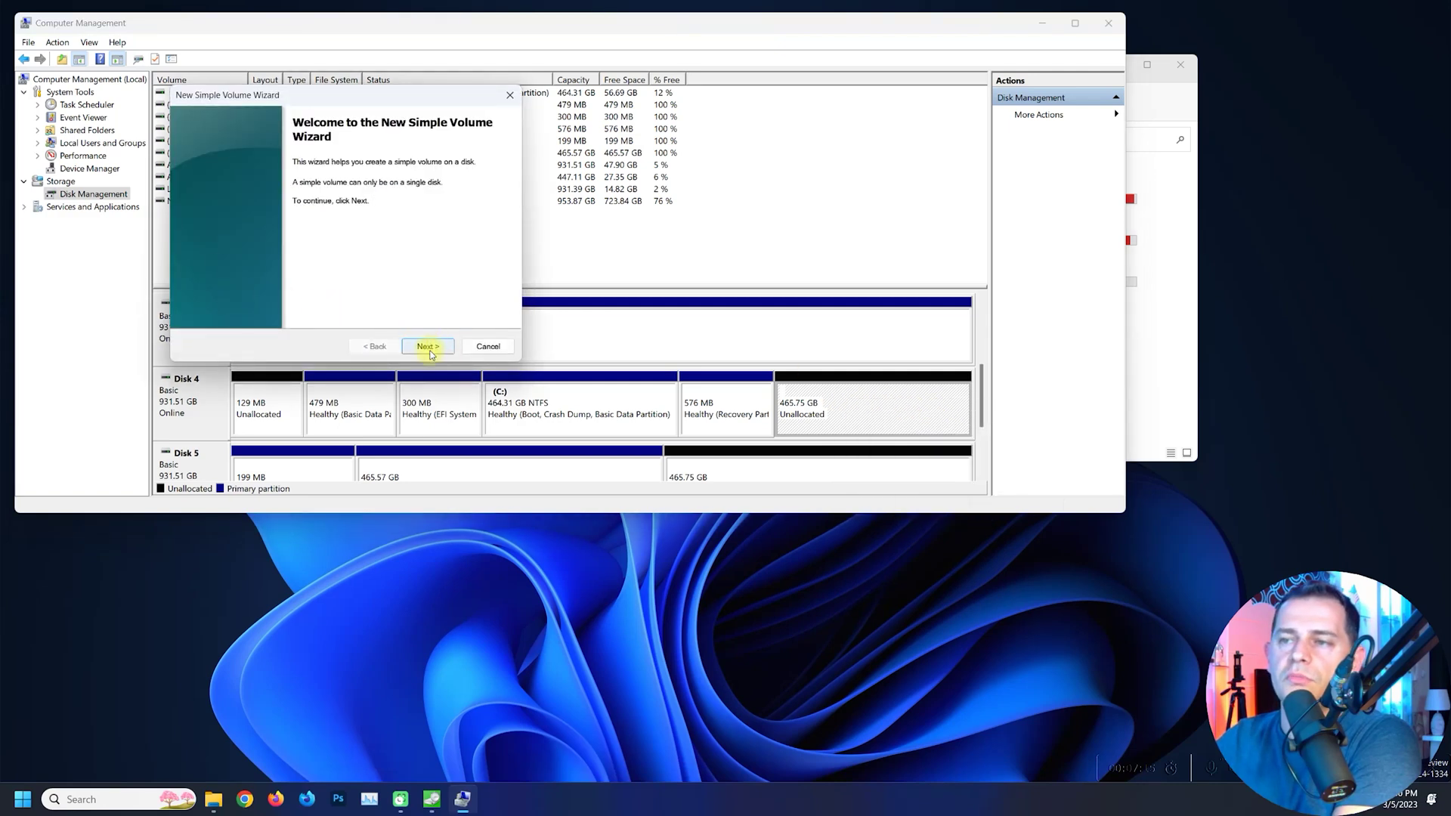
left_click(429, 348)
left_click(430, 349)
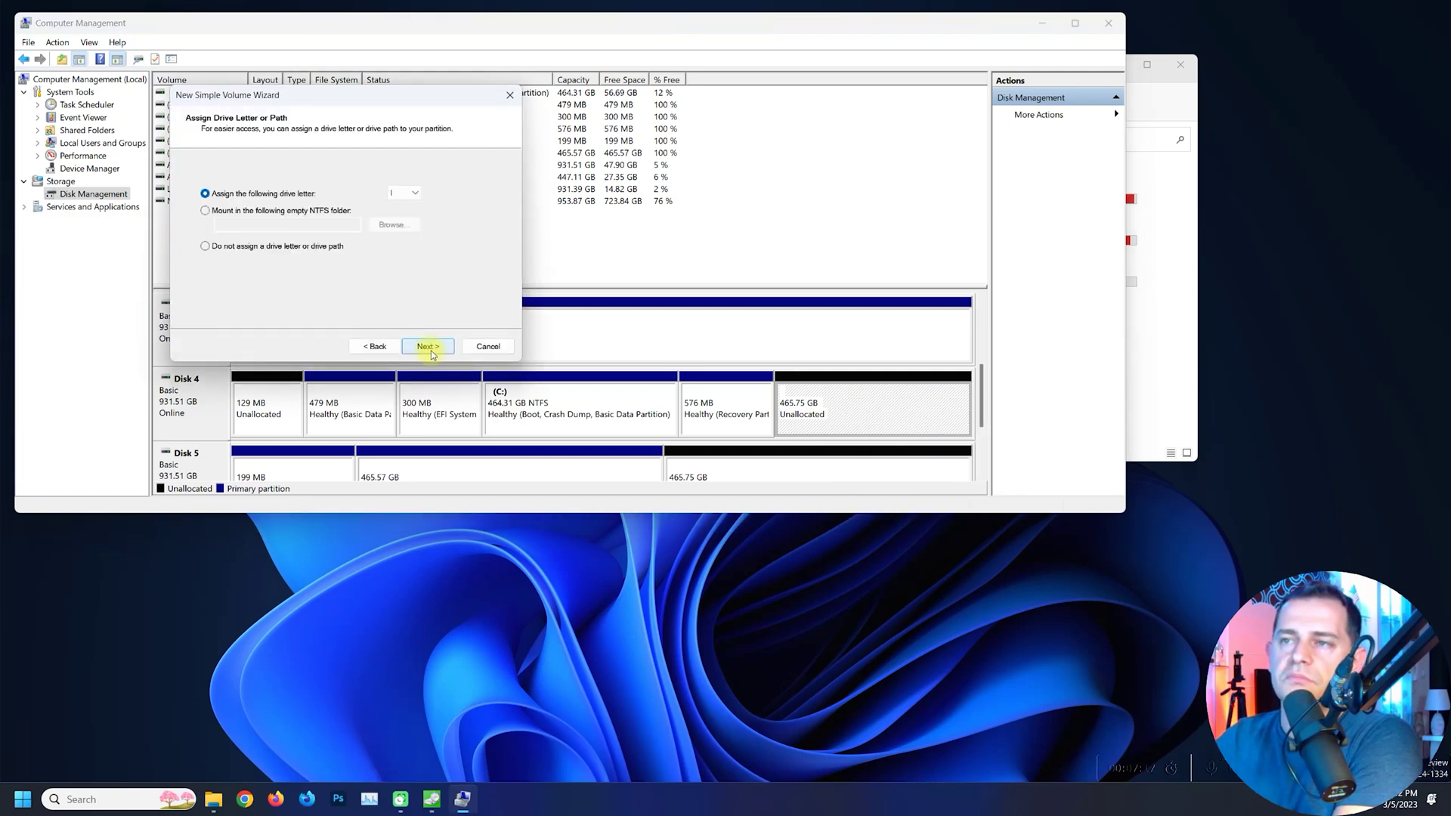
left_click(429, 348)
left_click(429, 349)
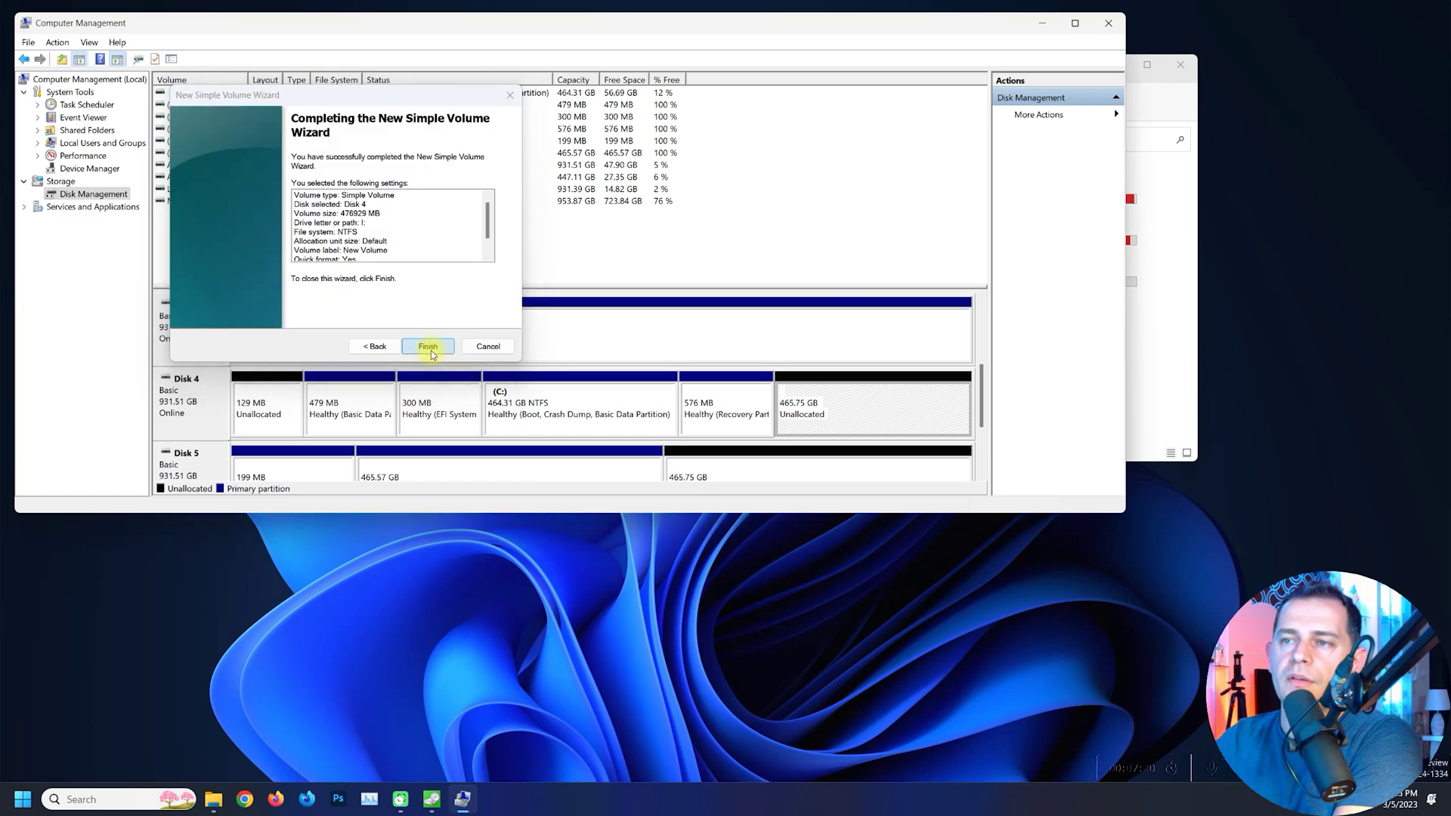
left_click(430, 349)
Confirm New Volume (I:) appears in This PC and as a healthy 465.75 GB NTFS partition on Disk 4.
left_click(1151, 94)
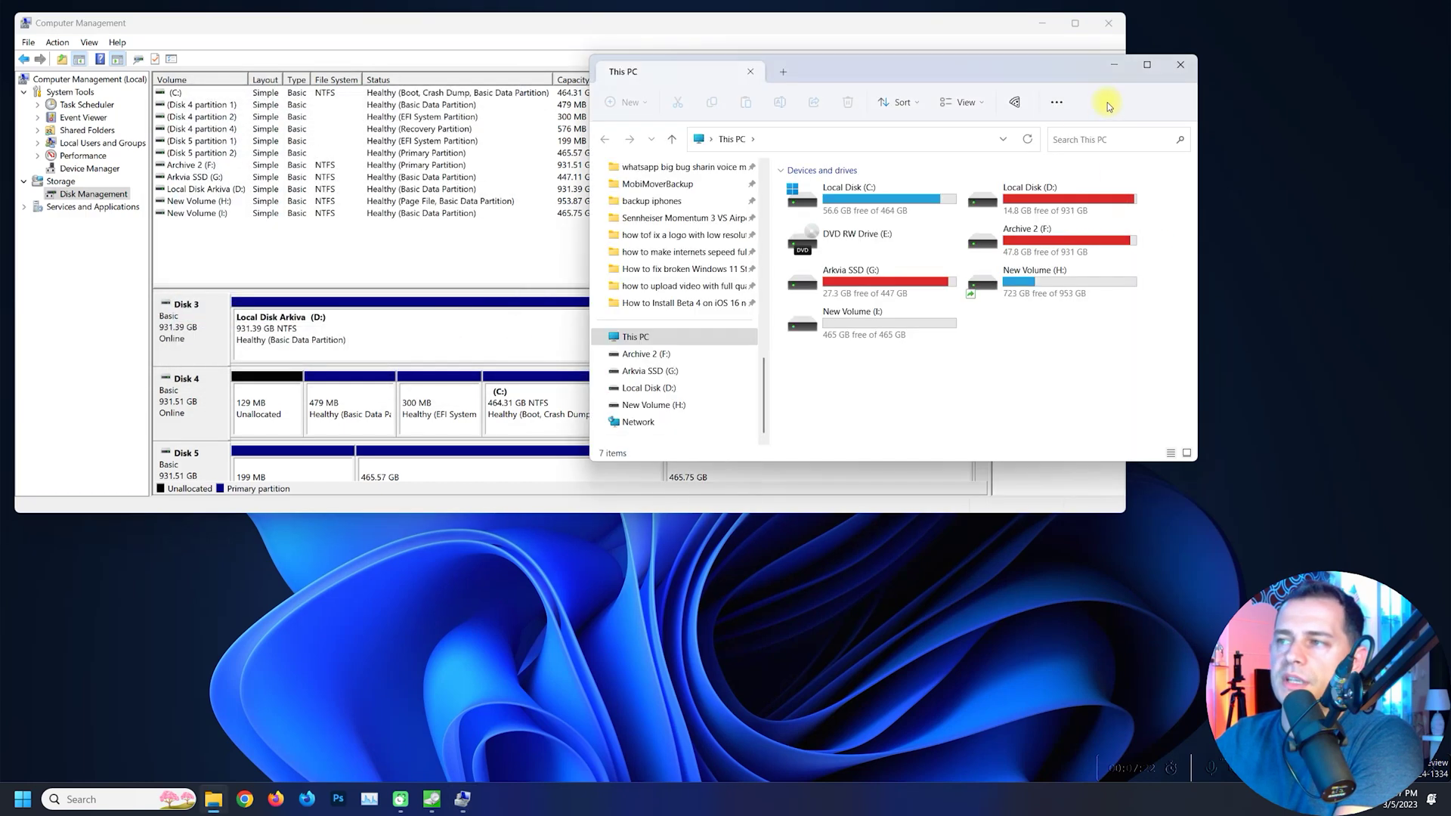
left_click(856, 336)
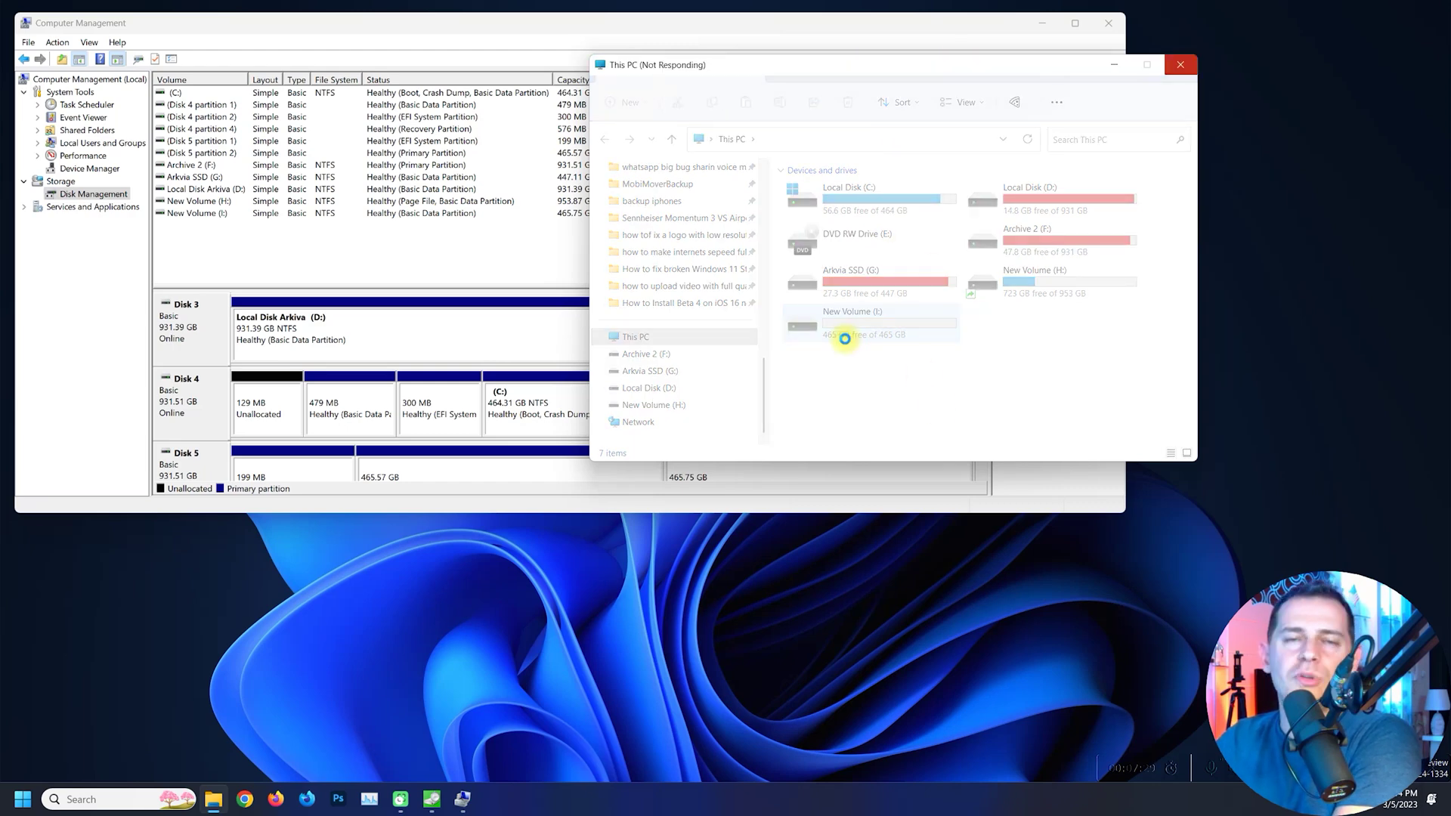
left_click(534, 363)
right_click(799, 407)
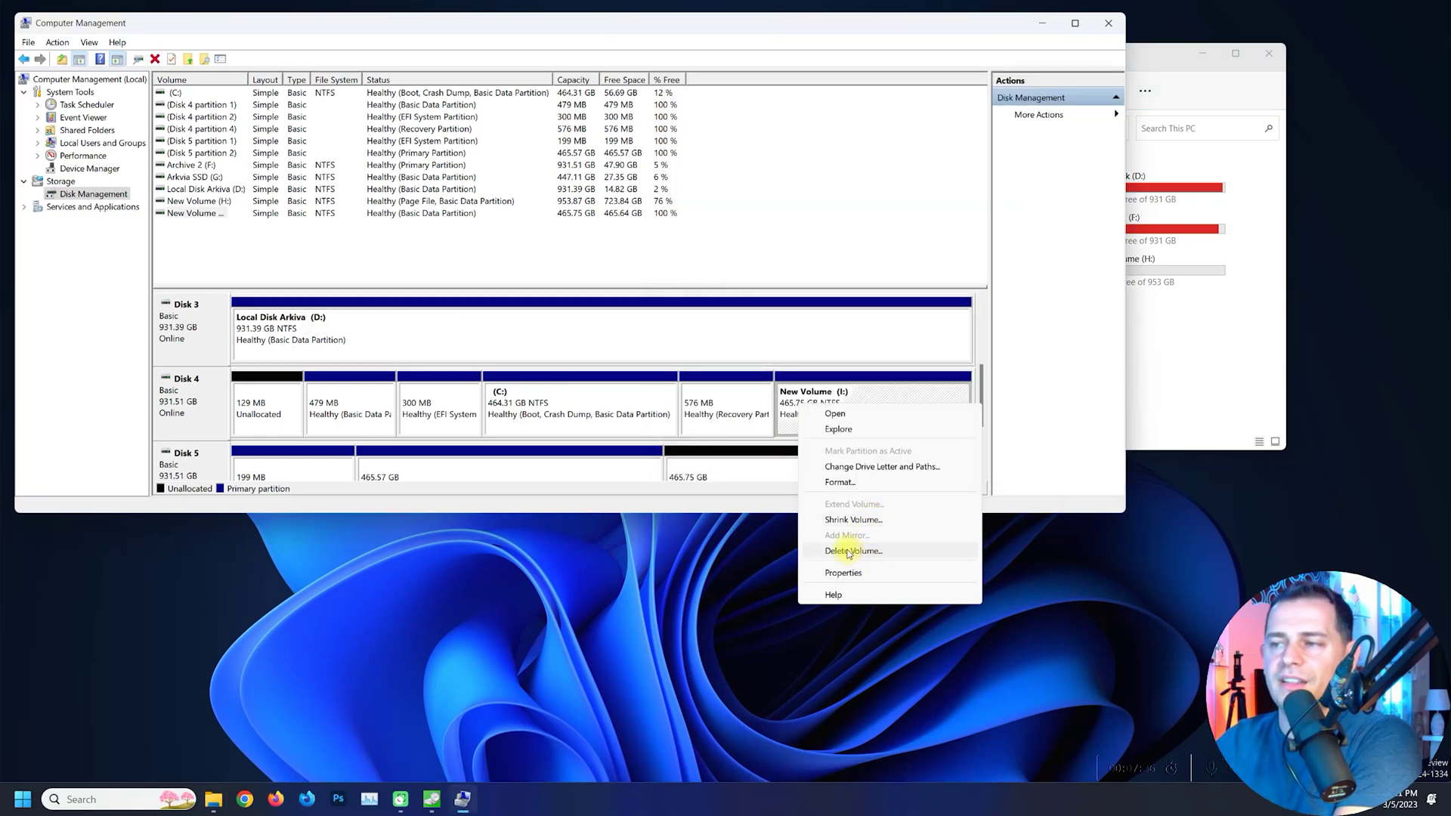
left_click(726, 404)
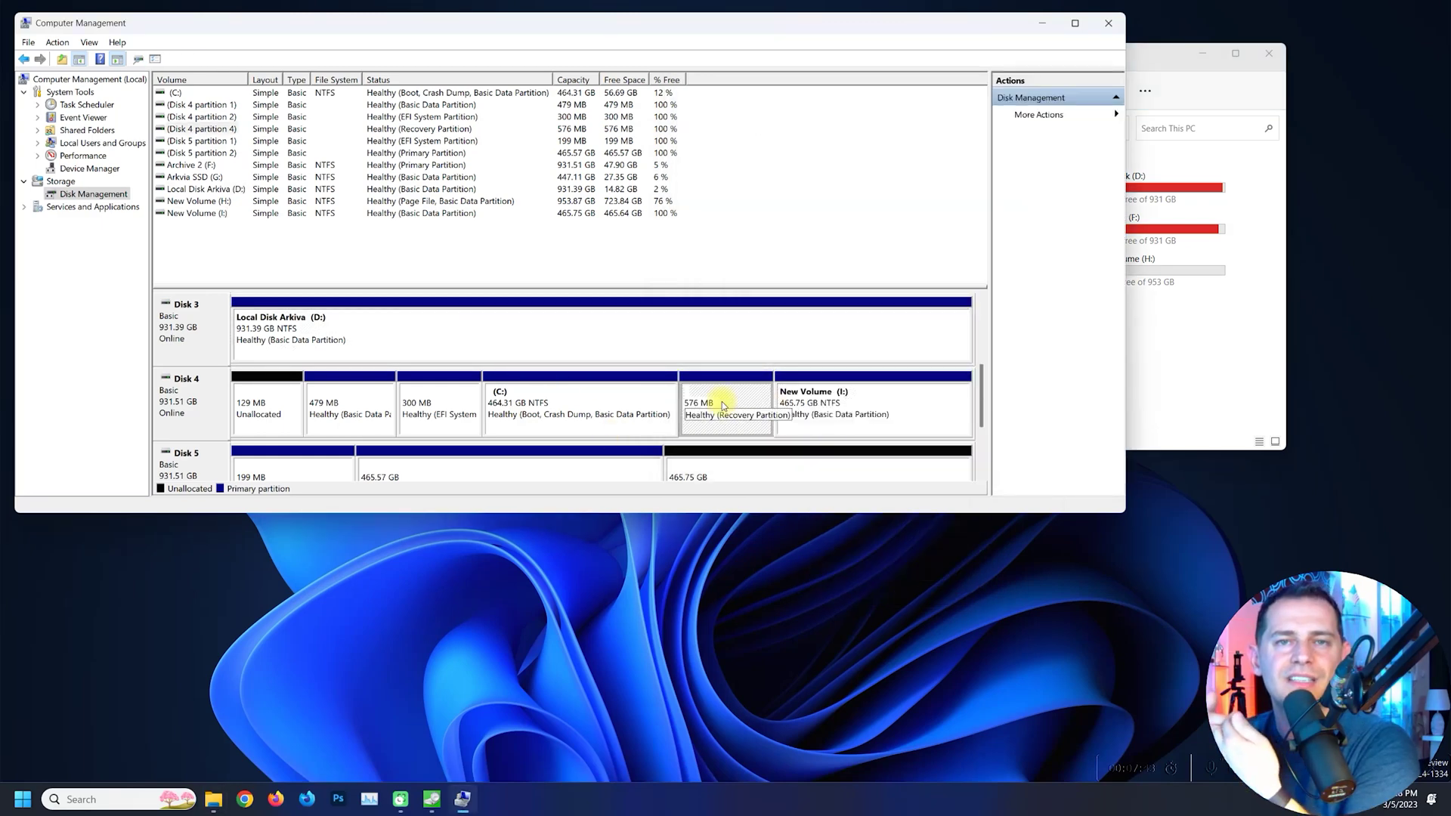